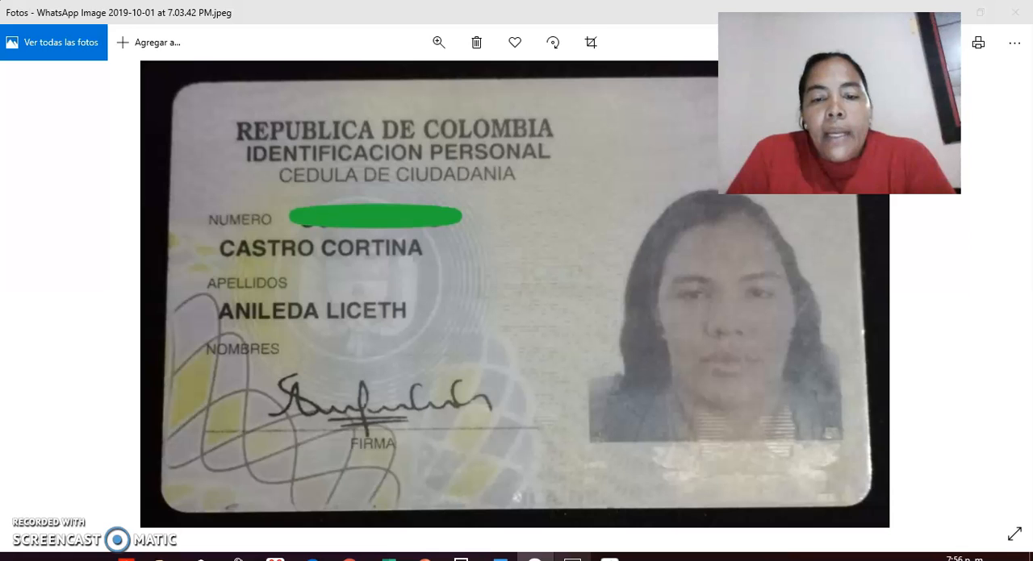
# Switch to the Word exercise document and review the ten-step simulator process assigned in table 5.
pyautogui.click(573, 558)
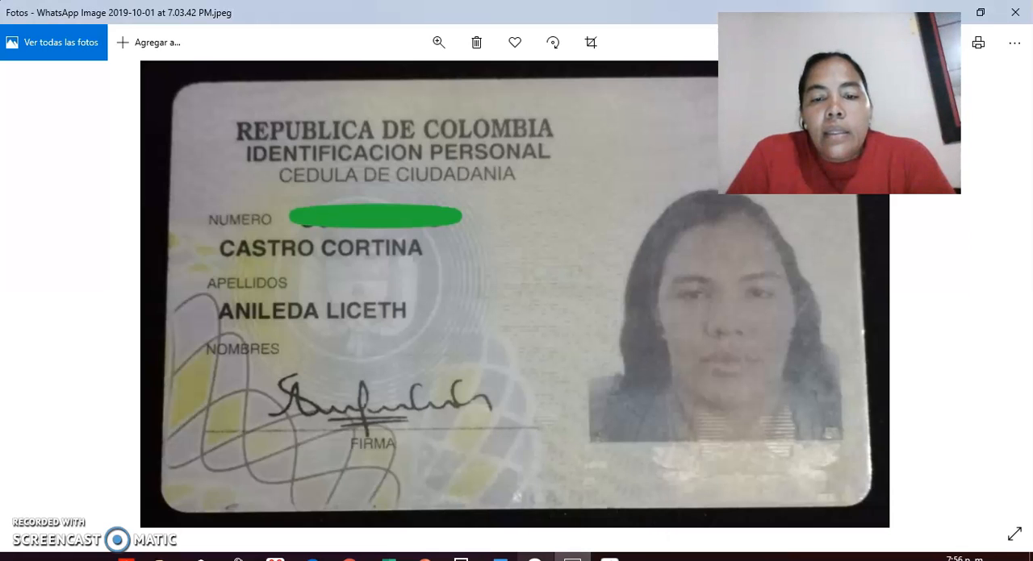
pyautogui.click(500, 559)
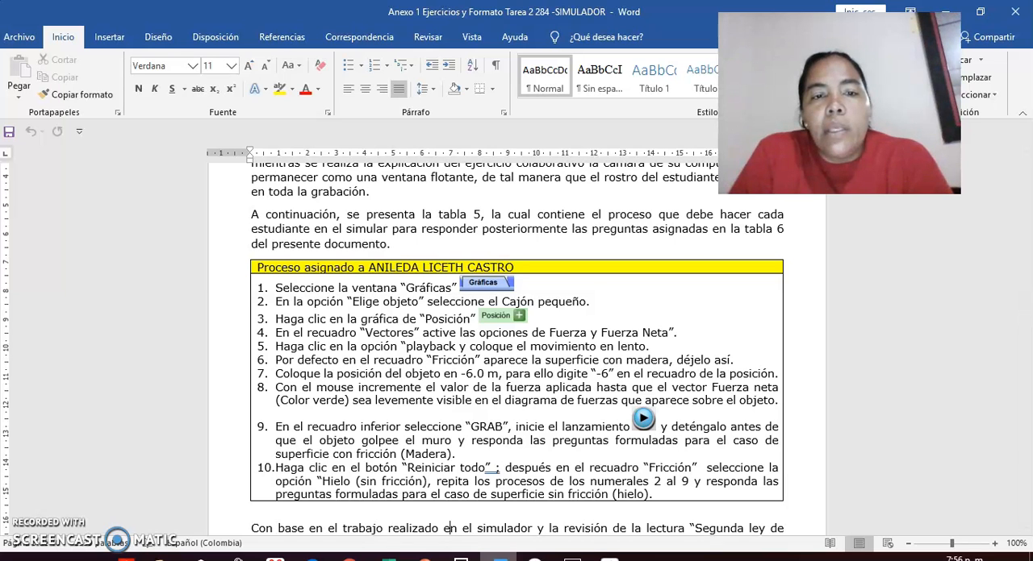
pyautogui.scroll(-2, 449, 529)
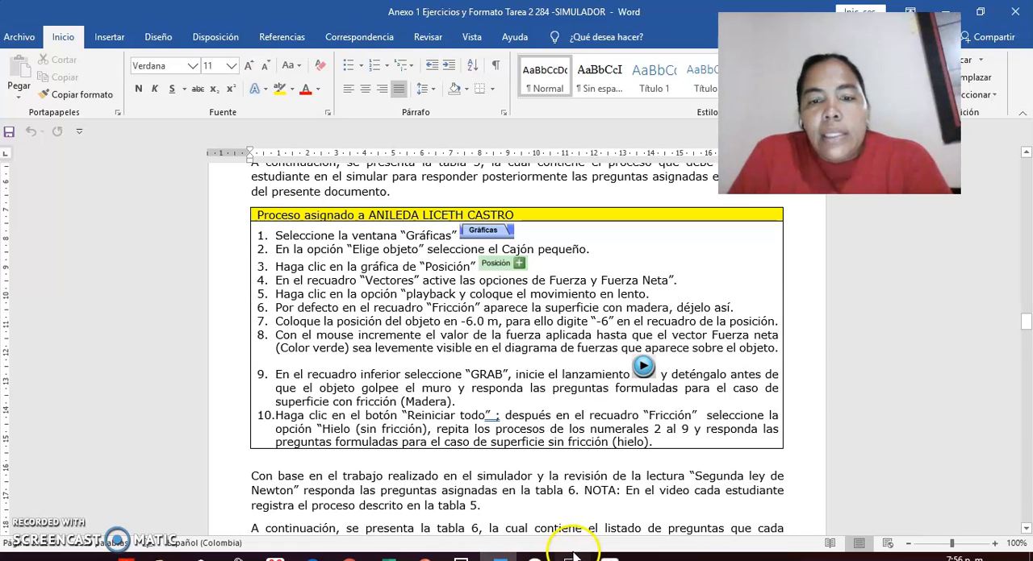
# In the Fuerzas y movimiento simulator's Gráficas view, choose Cajón pequeño as the object and show the Posición graph.
pyautogui.click(609, 558)
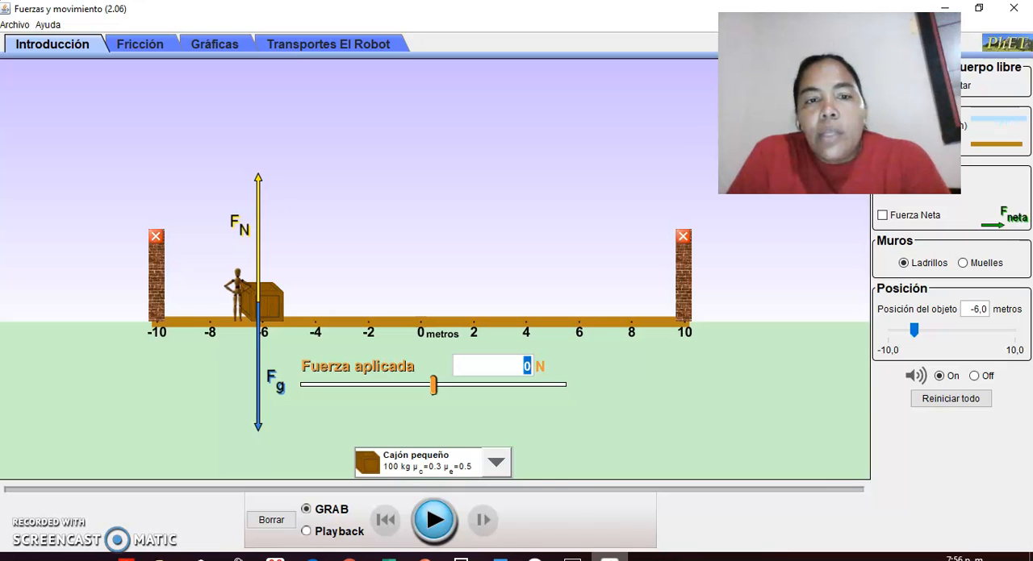
pyautogui.click(217, 45)
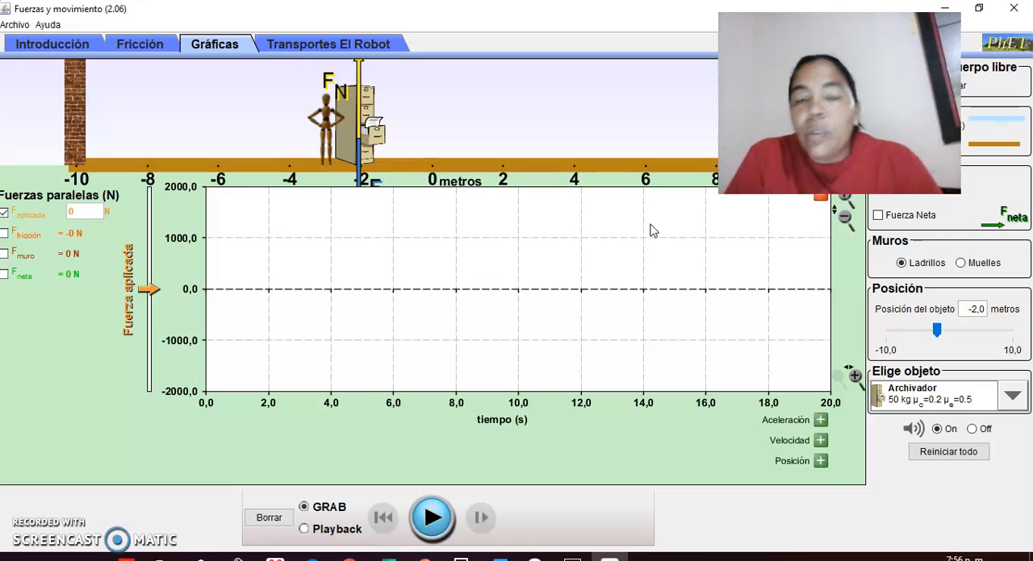
pyautogui.click(924, 396)
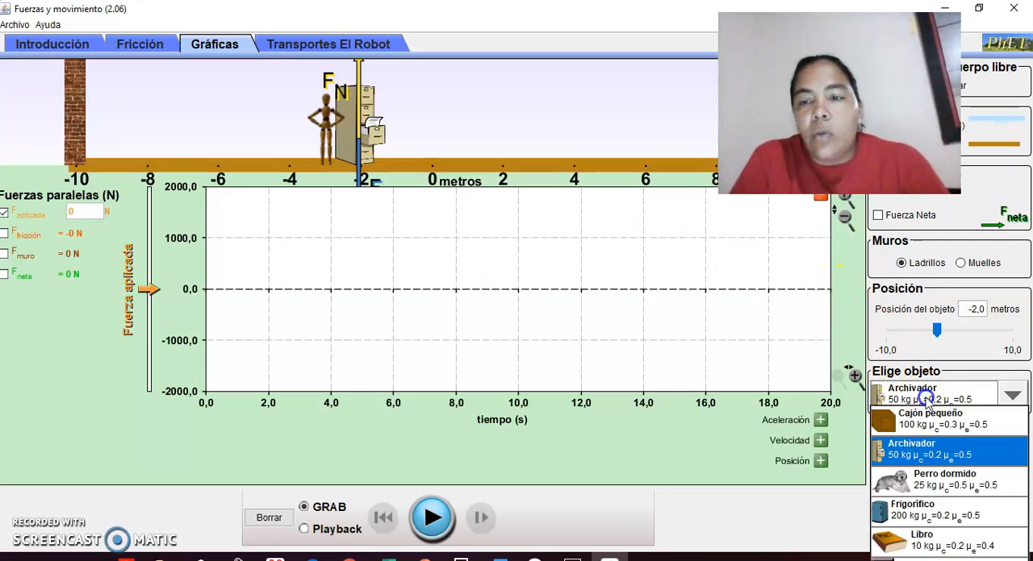
pyautogui.click(928, 421)
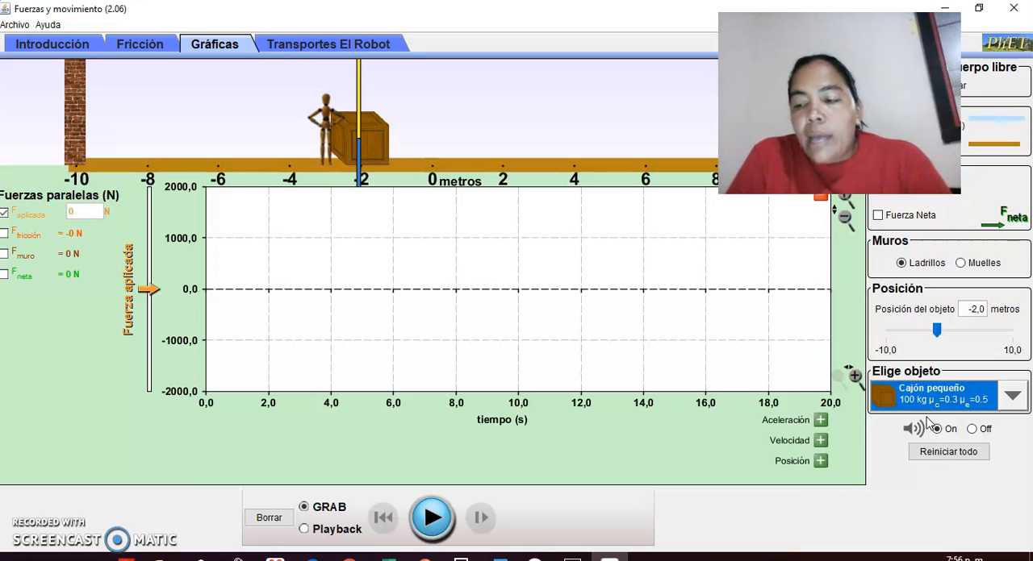
pyautogui.click(819, 463)
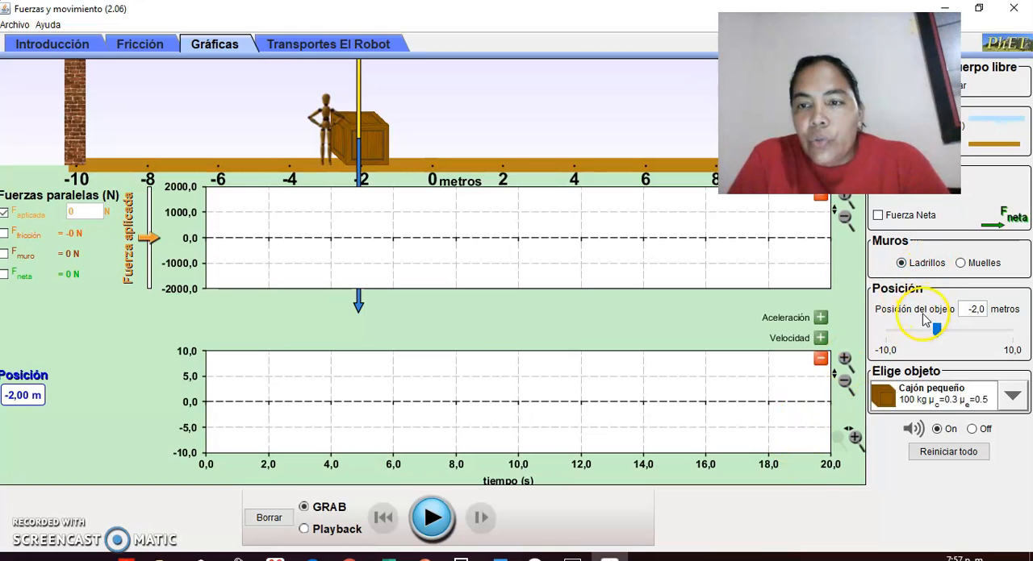
# Enable the Fuerza Neta vector and set the Playback speed close to lento.
pyautogui.click(882, 223)
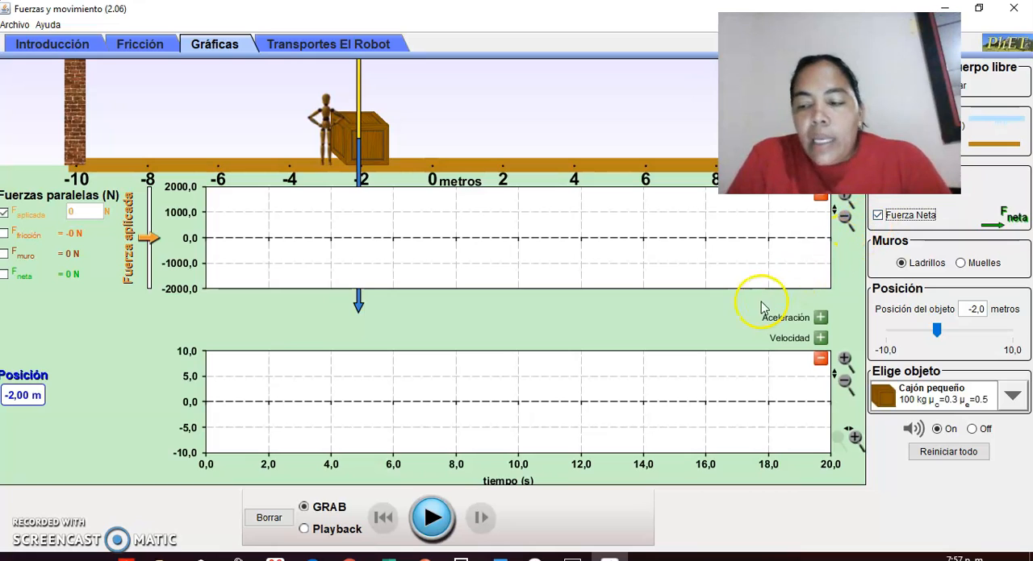
pyautogui.click(304, 530)
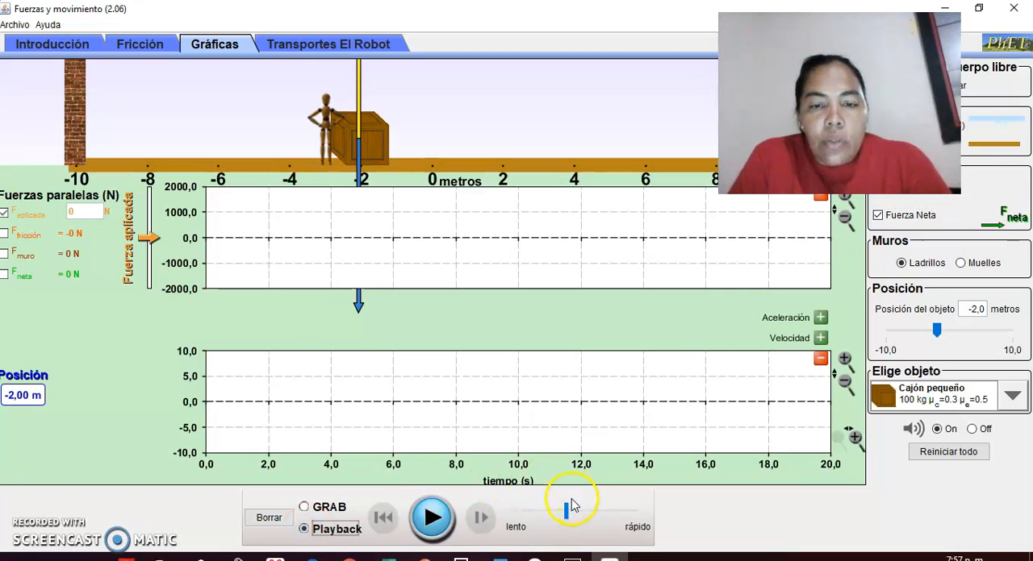
pyautogui.moveTo(570, 506); pyautogui.dragTo(496, 523)
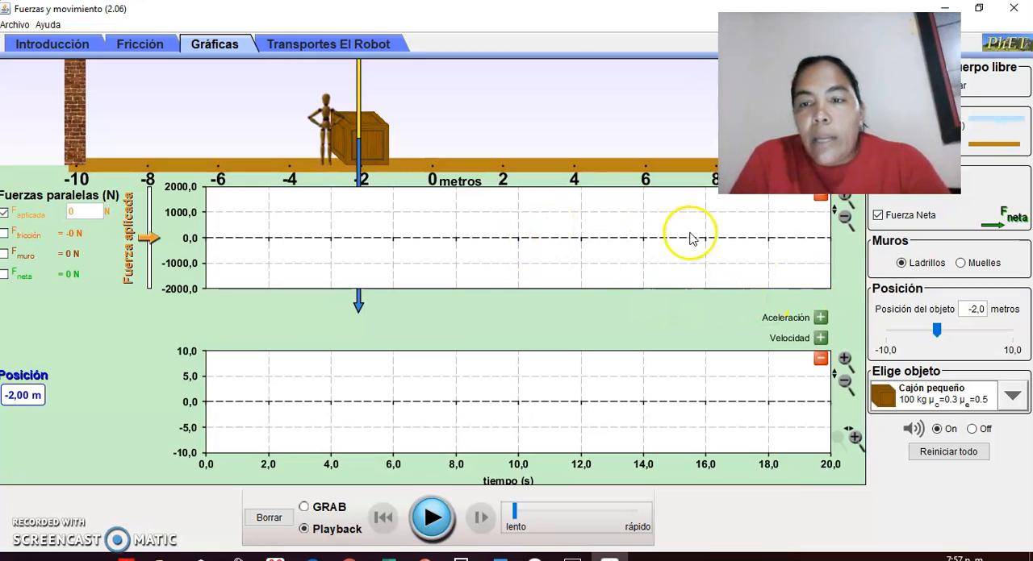
# Set the object's position to -6 metres.
pyautogui.click(962, 309)
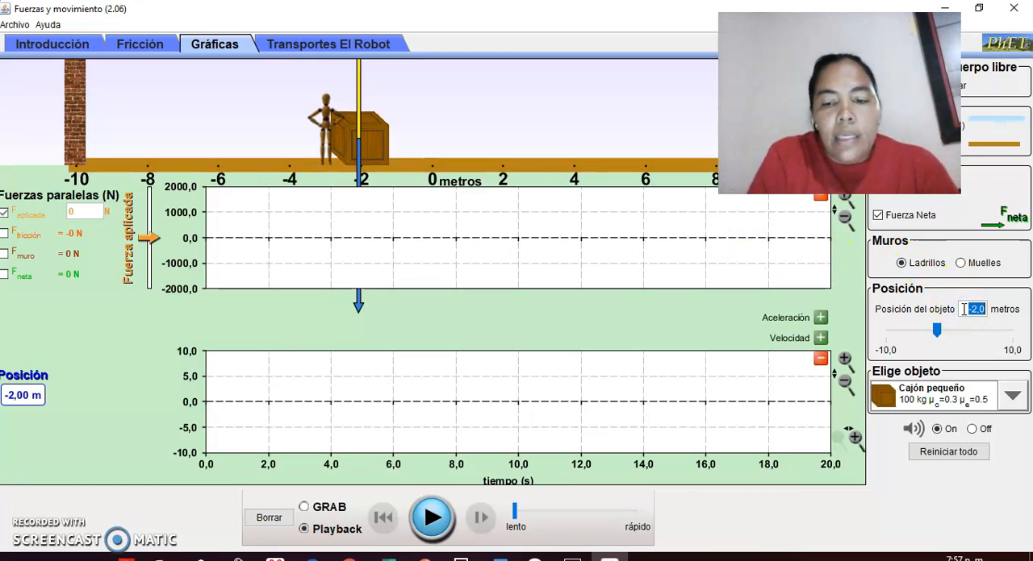
pyautogui.write('-6')
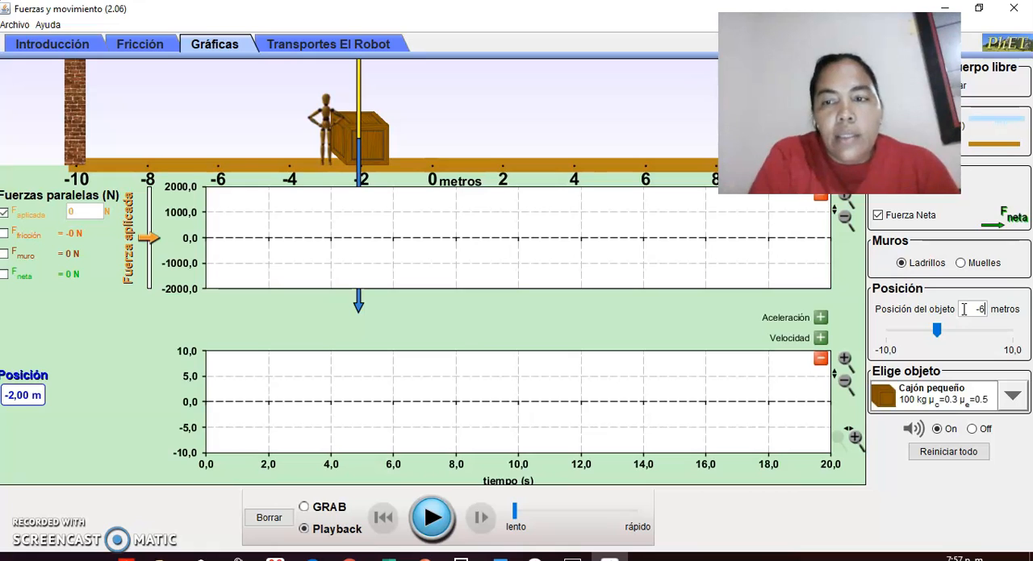
pyautogui.press('Return')
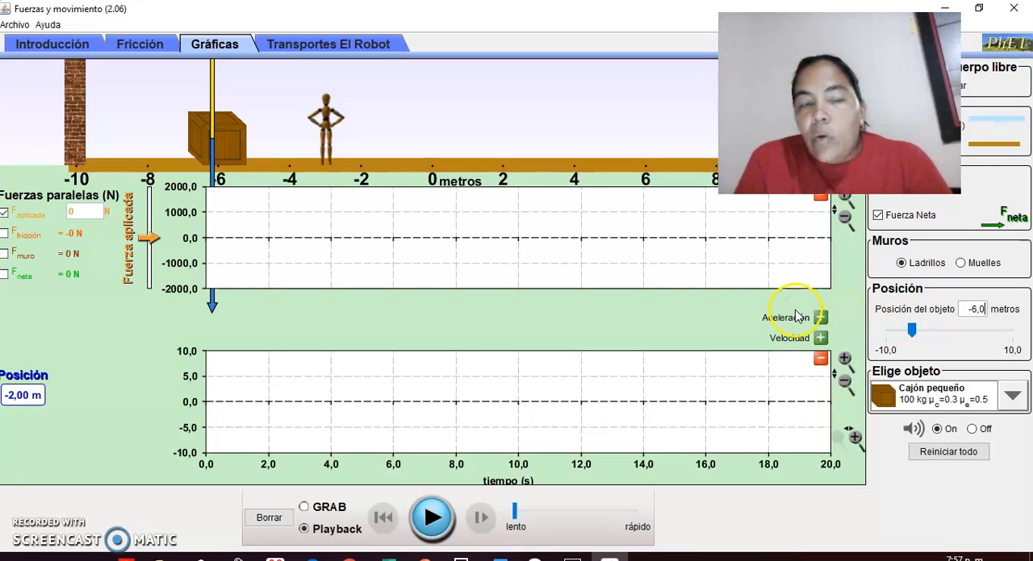
# Raise the applied force to about 535.5 N, so that the green net force vector is slightly visible.
pyautogui.click(148, 239)
pyautogui.moveTo(148, 242); pyautogui.dragTo(148, 230)
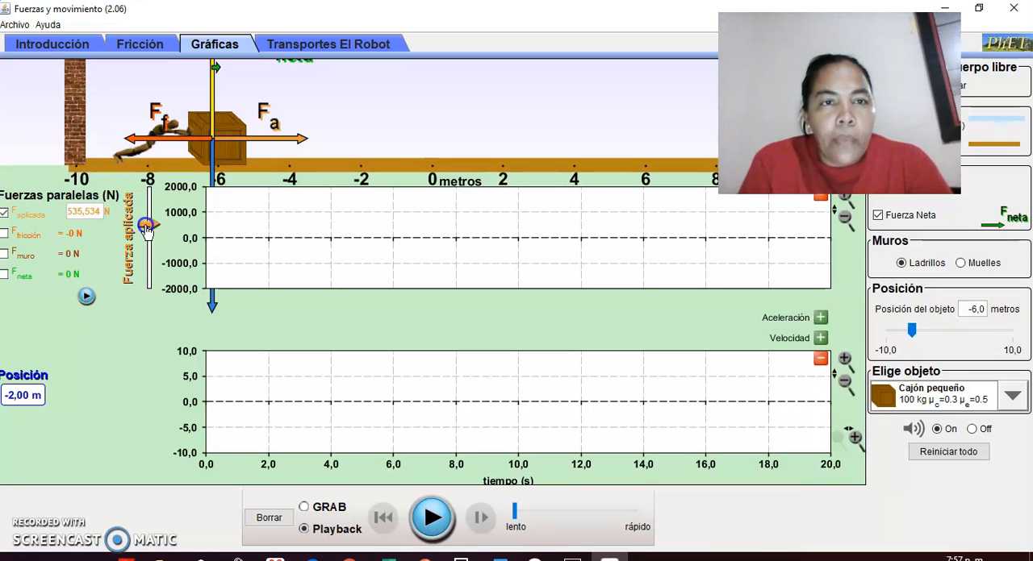
pyautogui.moveTo(146, 229); pyautogui.dragTo(146, 230)
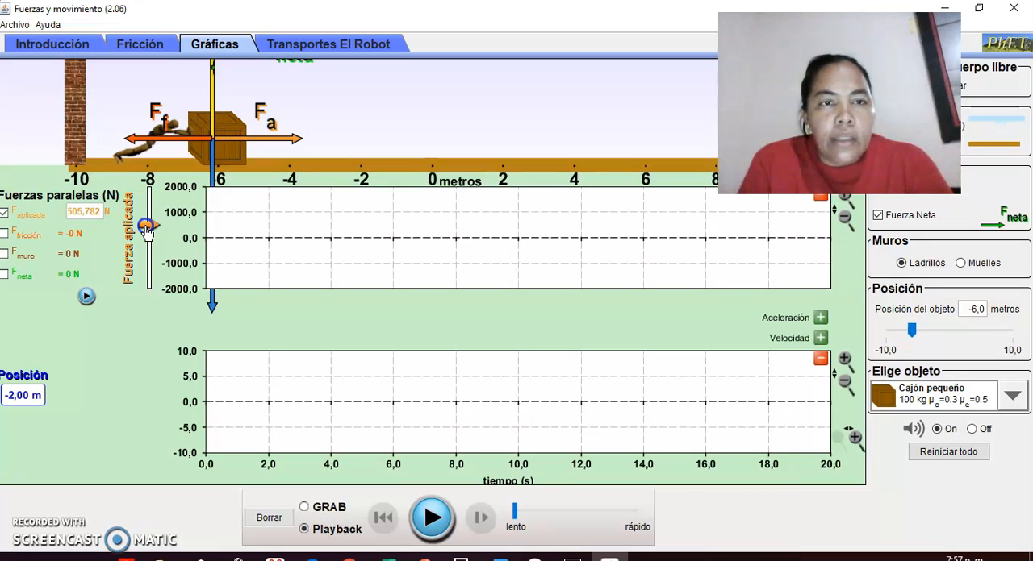
pyautogui.moveTo(146, 229); pyautogui.dragTo(146, 229)
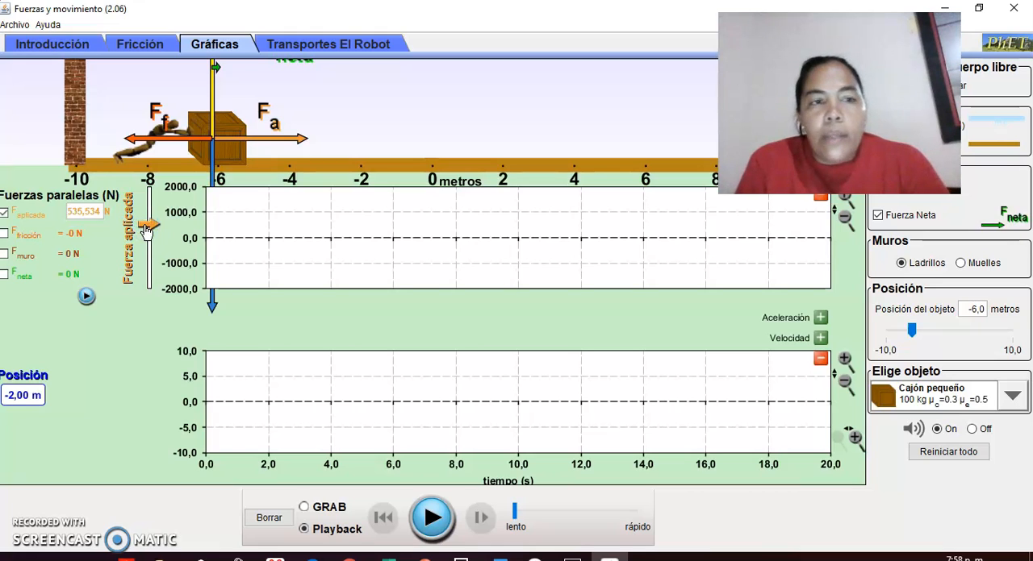
pyautogui.click(272, 363)
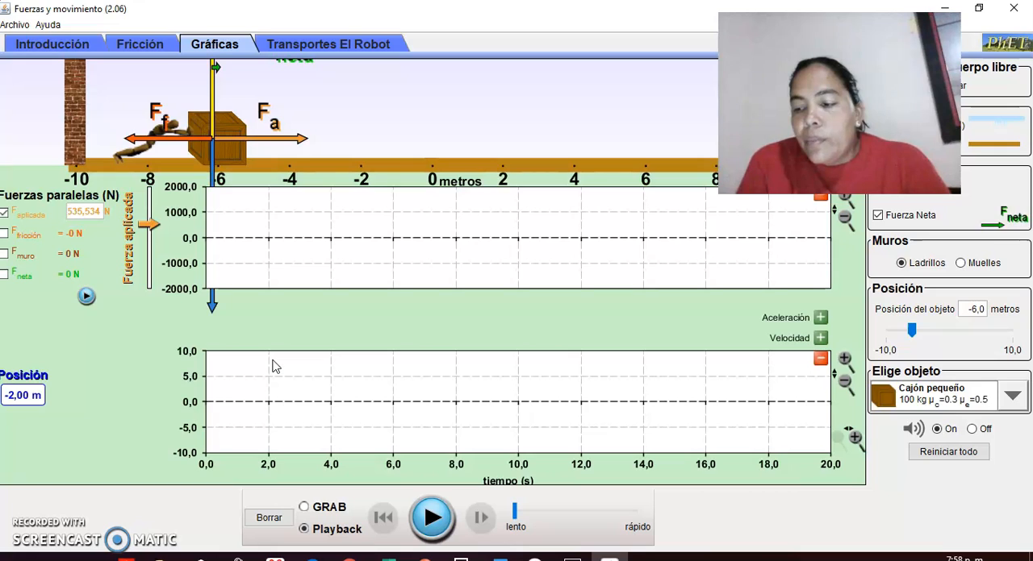
pyautogui.moveTo(272, 367)
pyautogui.mouseDown()
pyautogui.moveTo(246, 468)
pyautogui.moveTo(190, 528)
pyautogui.mouseUp()
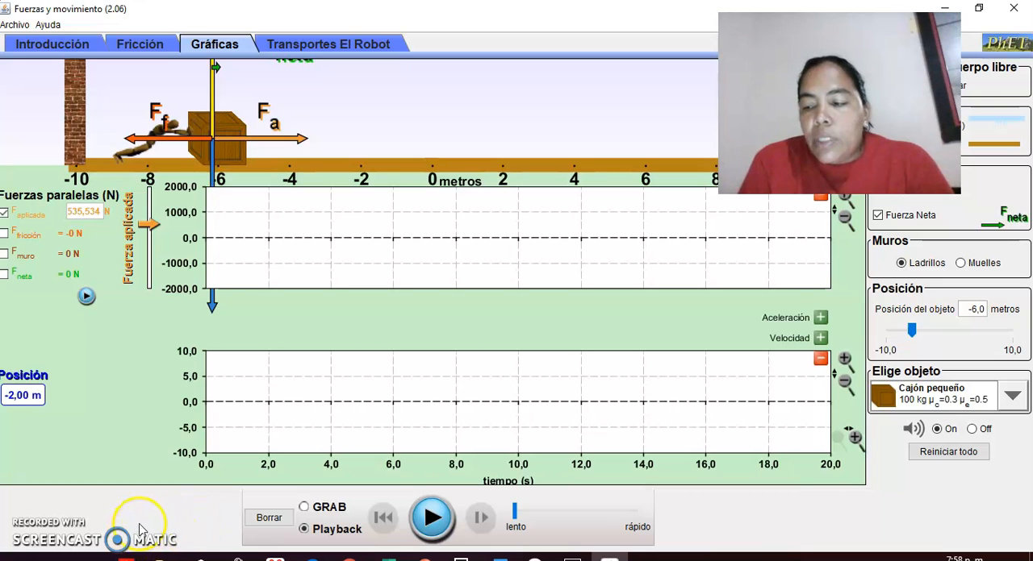
# Record the crate's launch in GRAB mode and pause it before the crate hits the far wall.
pyautogui.click(428, 525)
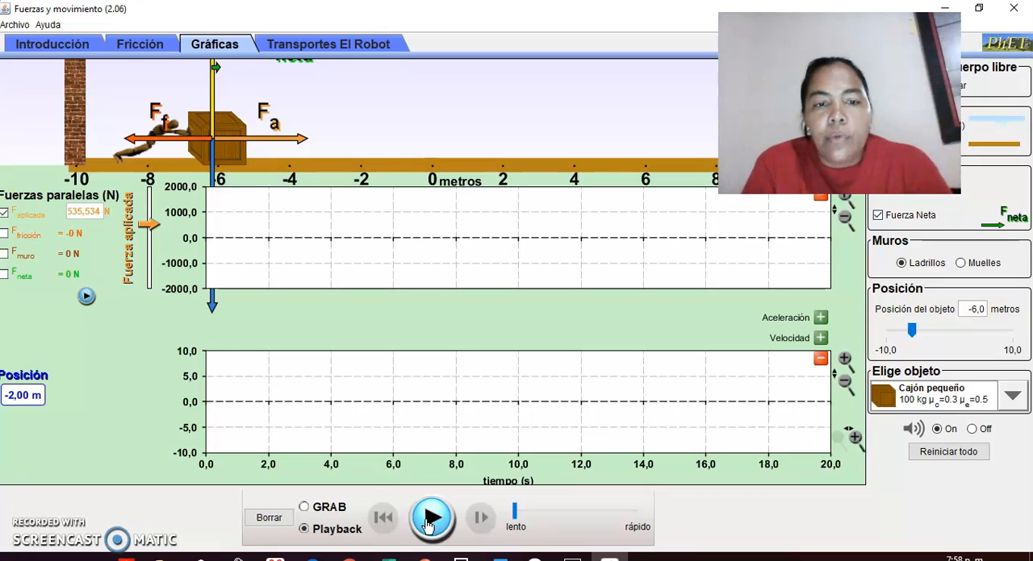
pyautogui.click(304, 508)
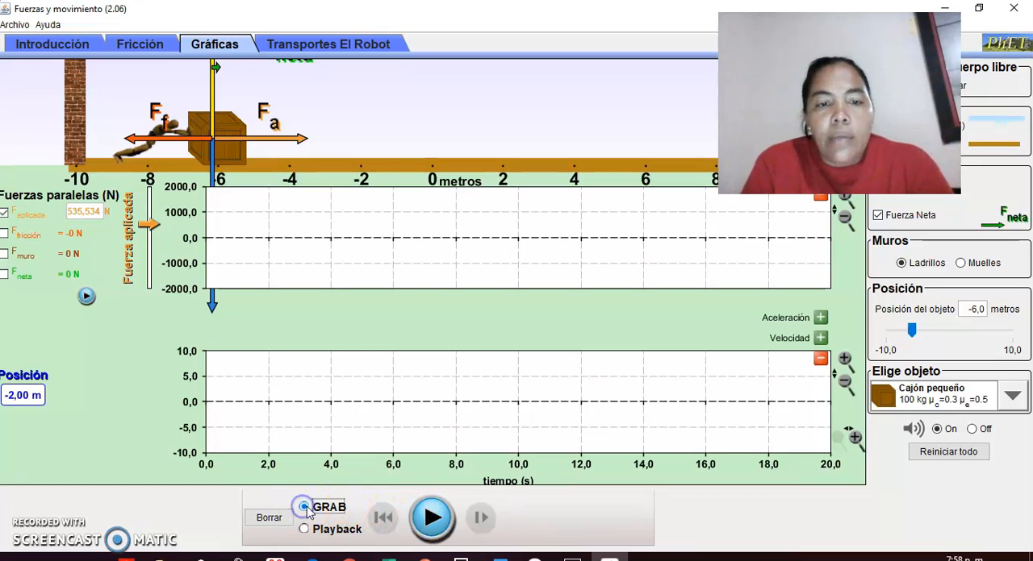
pyautogui.click(434, 519)
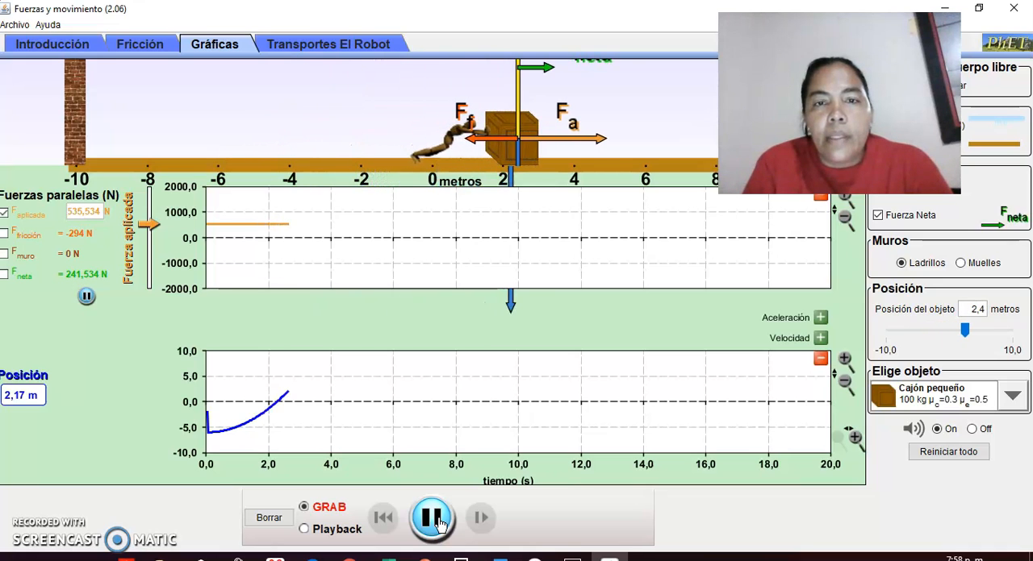
pyautogui.click(440, 523)
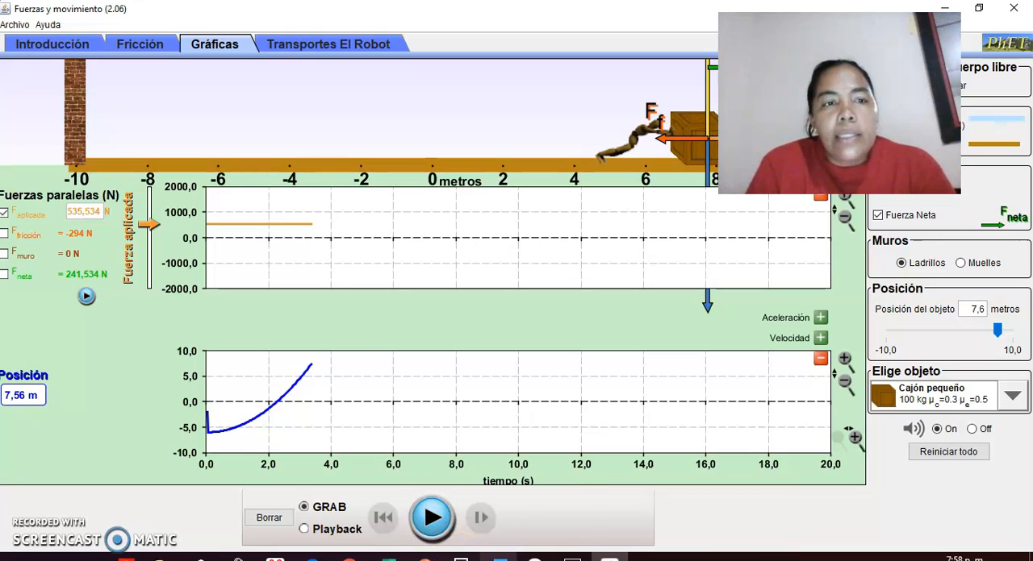
# Switch to the Word document and read the six questions assigned in table 6.
pyautogui.moveTo(498, 557)
pyautogui.click(496, 501)
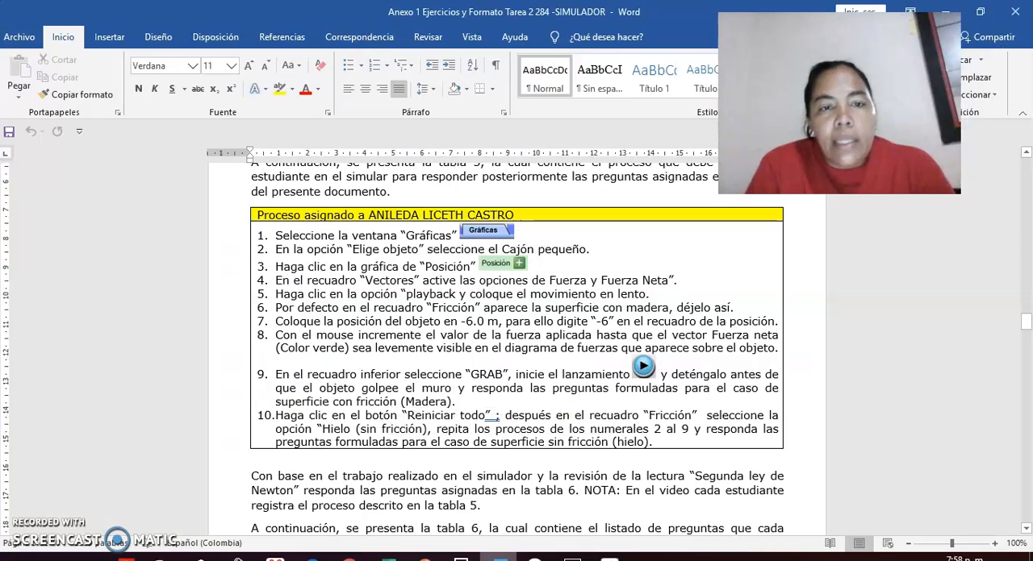
pyautogui.scroll(-2, 658, 521)
pyautogui.scroll(-10, 658, 520)
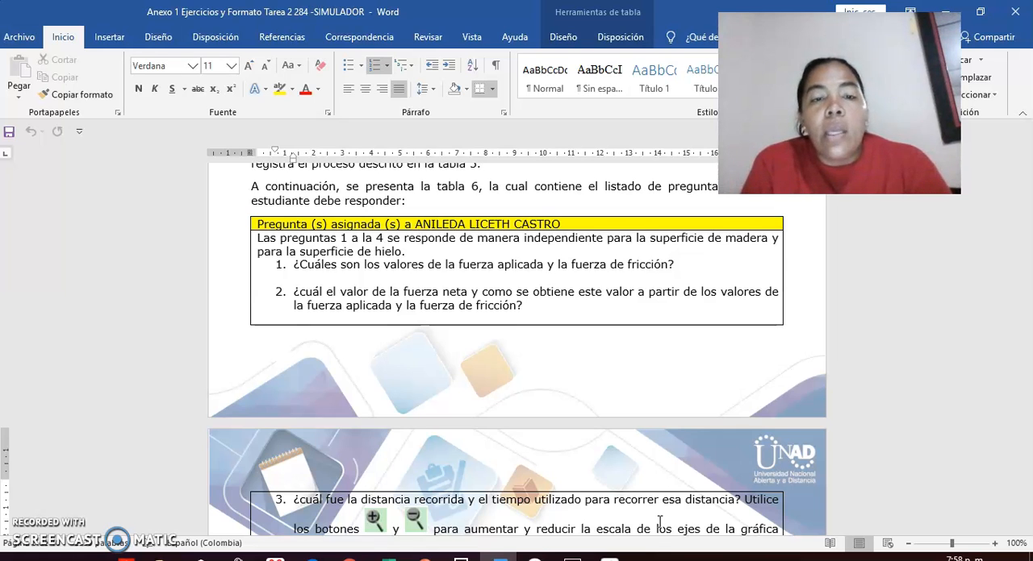
pyautogui.scroll(-2, 660, 521)
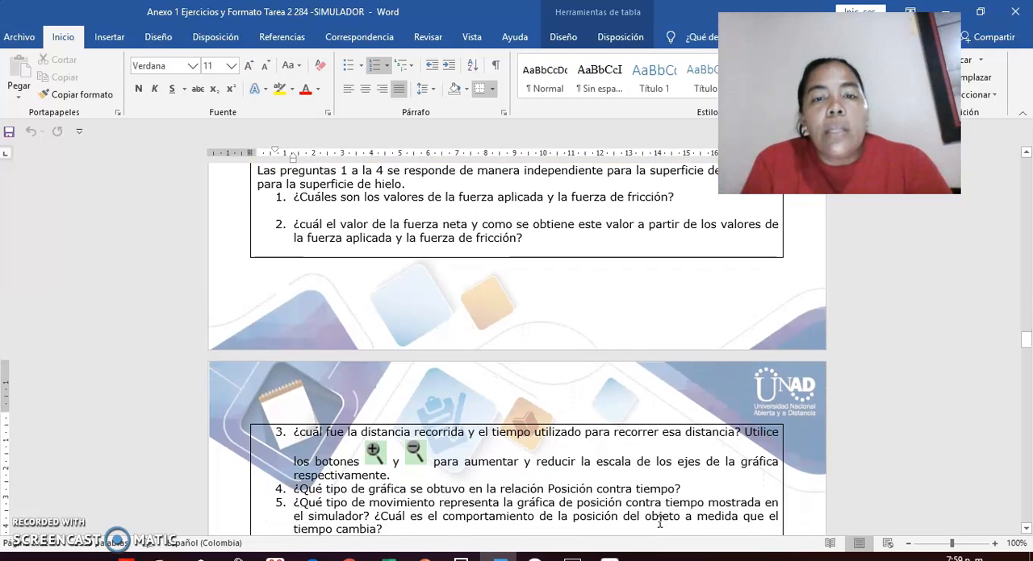
pyautogui.scroll(-1, 660, 521)
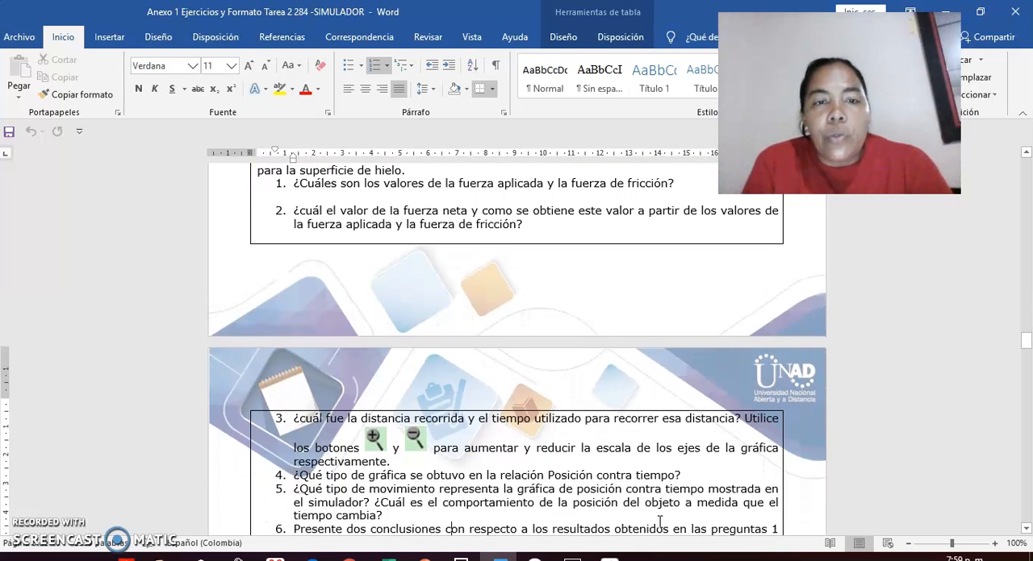
pyautogui.scroll(-1, 660, 522)
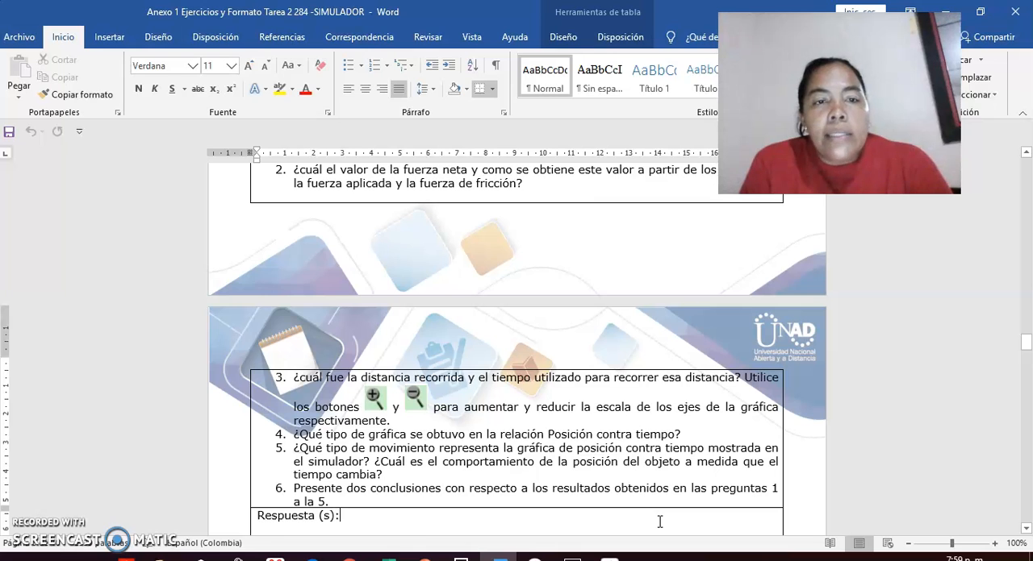
pyautogui.press('Up')
pyautogui.press('Up')
pyautogui.press('Up')
pyautogui.press('Up')
pyautogui.press('Up')
pyautogui.press('Up')
pyautogui.press('Up')
pyautogui.press('Up')
pyautogui.press('Up')
pyautogui.press('Up')
pyautogui.press('Up')
pyautogui.press('Up')
pyautogui.press('Up')
pyautogui.press('Up')
pyautogui.press('Up')
pyautogui.press('Up')
pyautogui.press('Up')
pyautogui.press('Up')
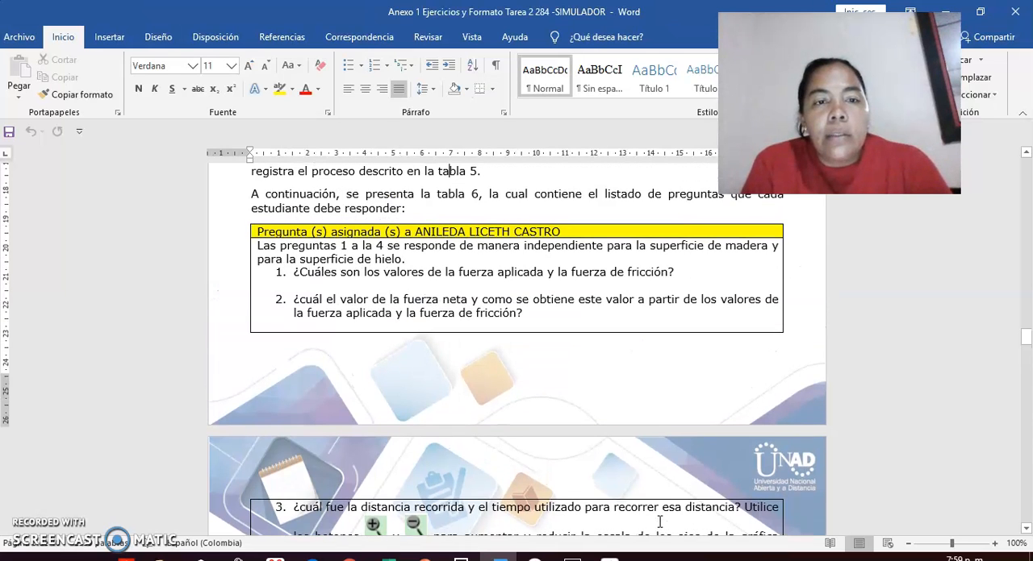
pyautogui.press('Down')
pyautogui.press('Down')
pyautogui.press('Down')
pyautogui.press('Down')
pyautogui.press('Down')
pyautogui.press('Down')
pyautogui.press('Down')
pyautogui.press('Down')
pyautogui.press('Down')
pyautogui.press('Down')
pyautogui.press('Down')
pyautogui.press('Down')
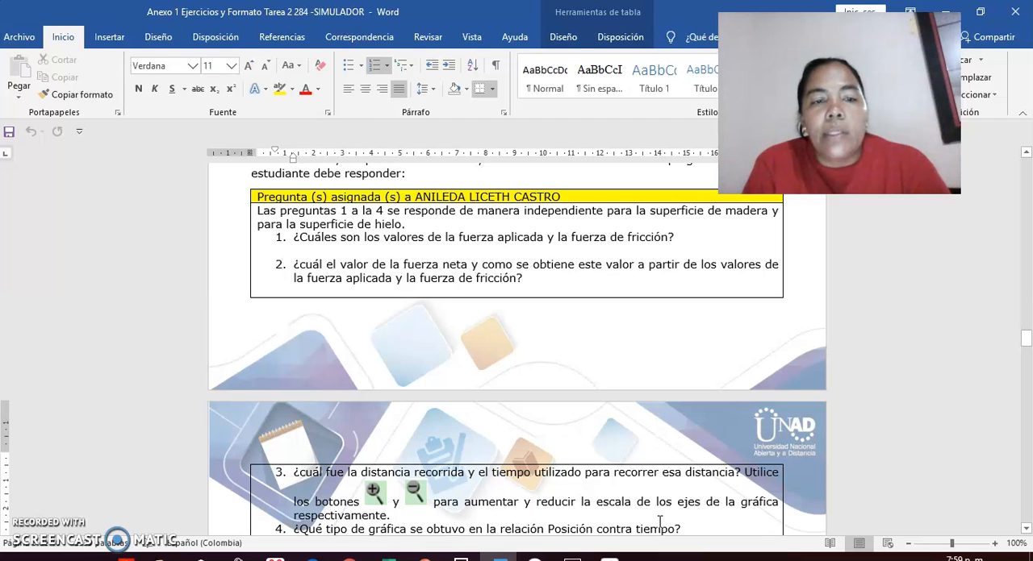
pyautogui.press('Down')
pyautogui.press('Down')
pyautogui.press('Down')
pyautogui.press('Down')
pyautogui.press('Down')
pyautogui.press('Down')
pyautogui.press('Down')
pyautogui.press('Down')
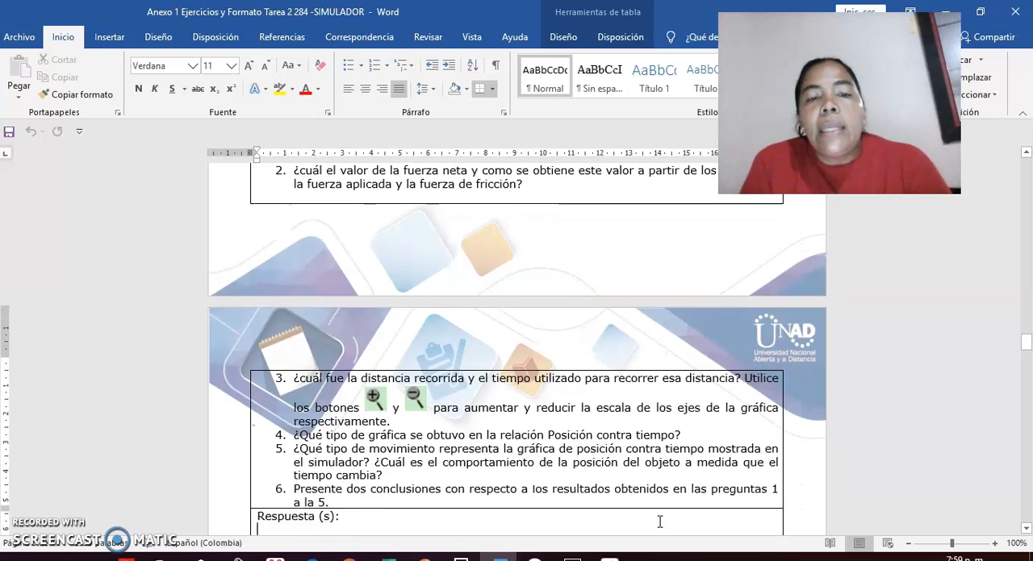
# Review the written answers to questions 1 and 2 in the document and return to the simulator to compare its force values.
pyautogui.press('Down')
pyautogui.press('Down')
pyautogui.press('Down')
pyautogui.press('Down')
pyautogui.press('Down')
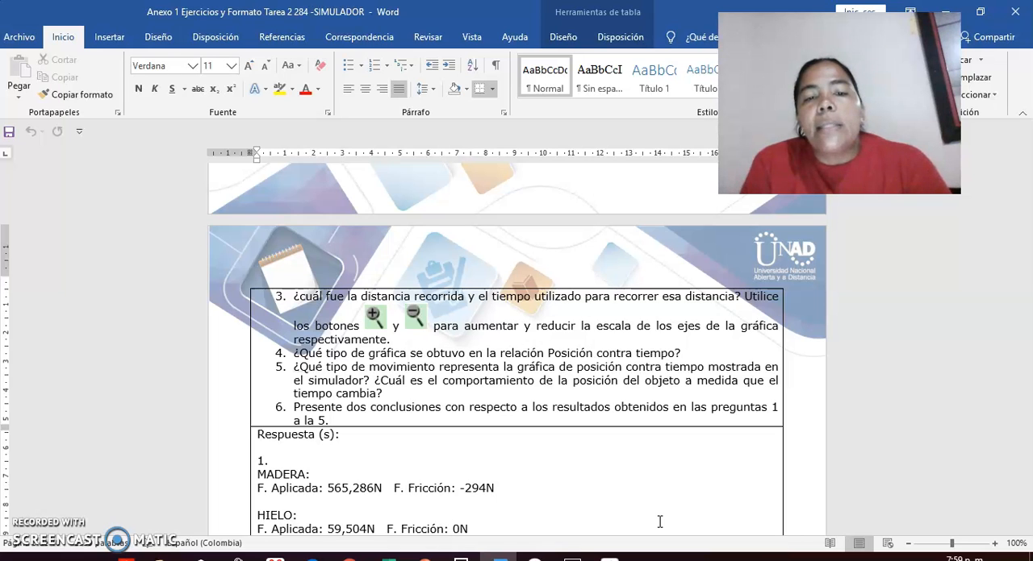
pyautogui.press('End')
pyautogui.press('Return')
pyautogui.press('Return')
pyautogui.write('2.')
pyautogui.press('Return')
pyautogui.write('MADERA:')
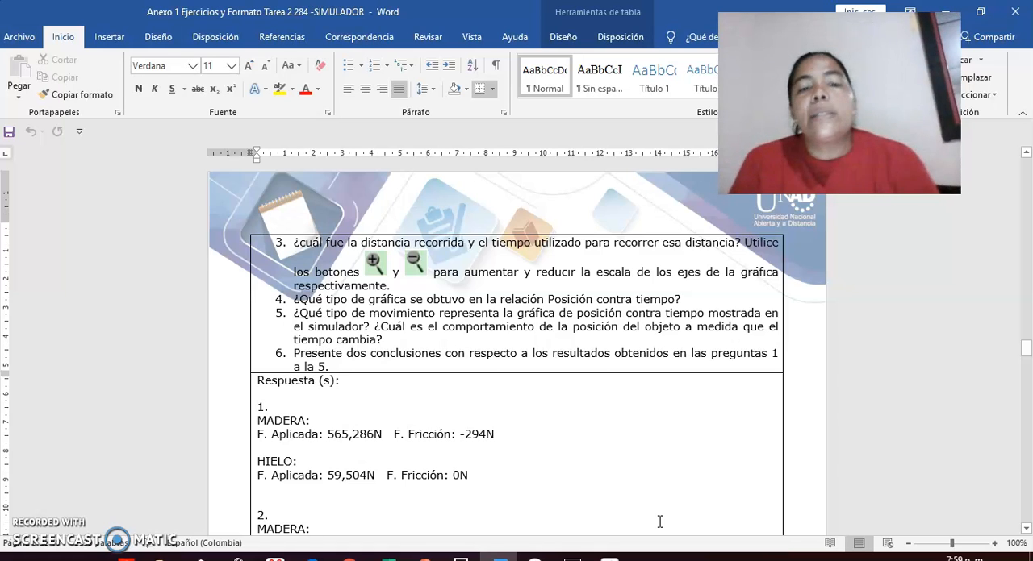
pyautogui.press('Return')
pyautogui.press('Return')
pyautogui.write('FNET=FA + FF')
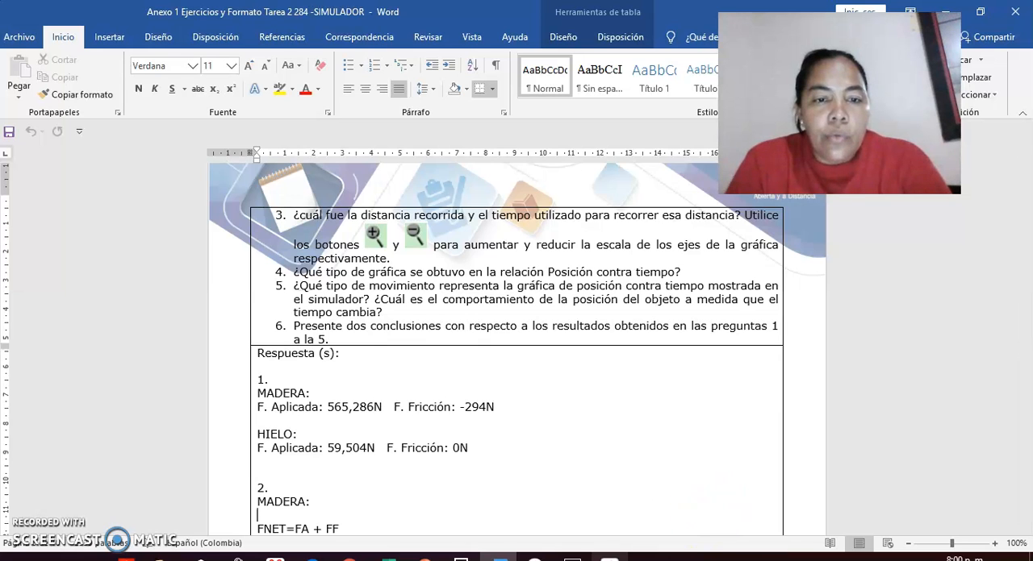
pyautogui.click(609, 558)
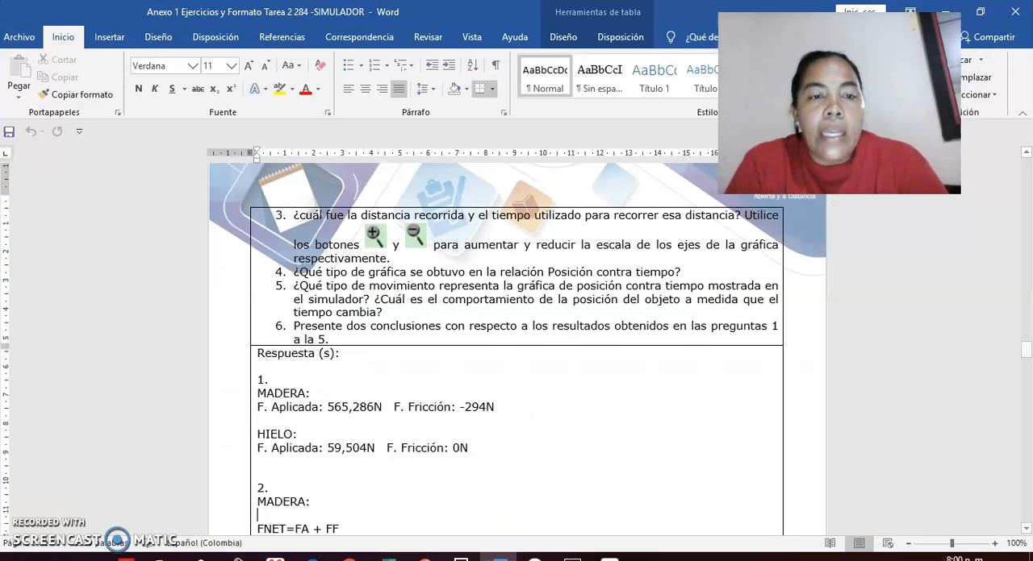
# Switch to the Word document and review answers 1 and 2, highlighting the applied force and friction values for wood.
pyautogui.click(500, 557)
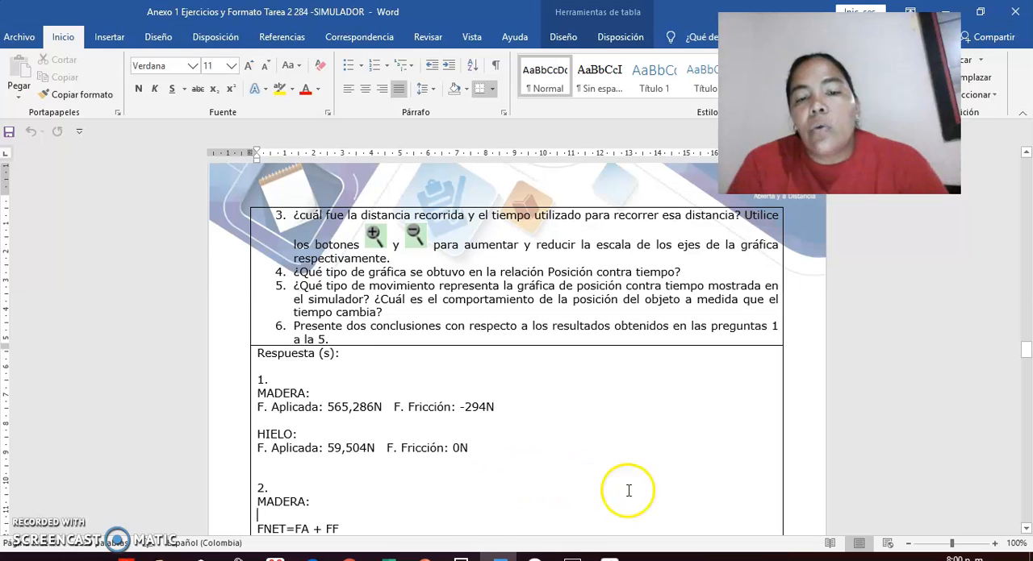
pyautogui.click(1025, 529)
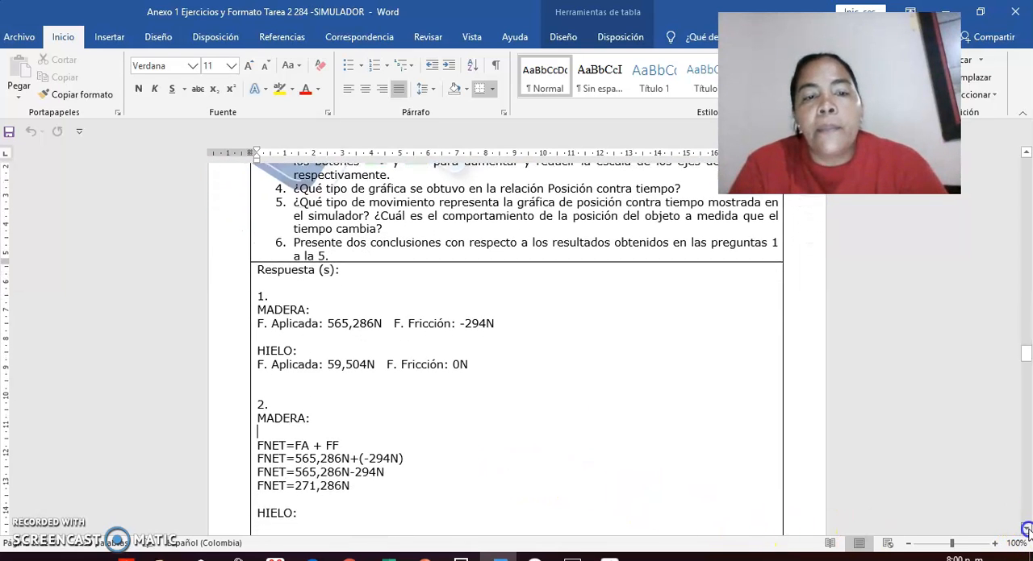
pyautogui.click(1026, 529)
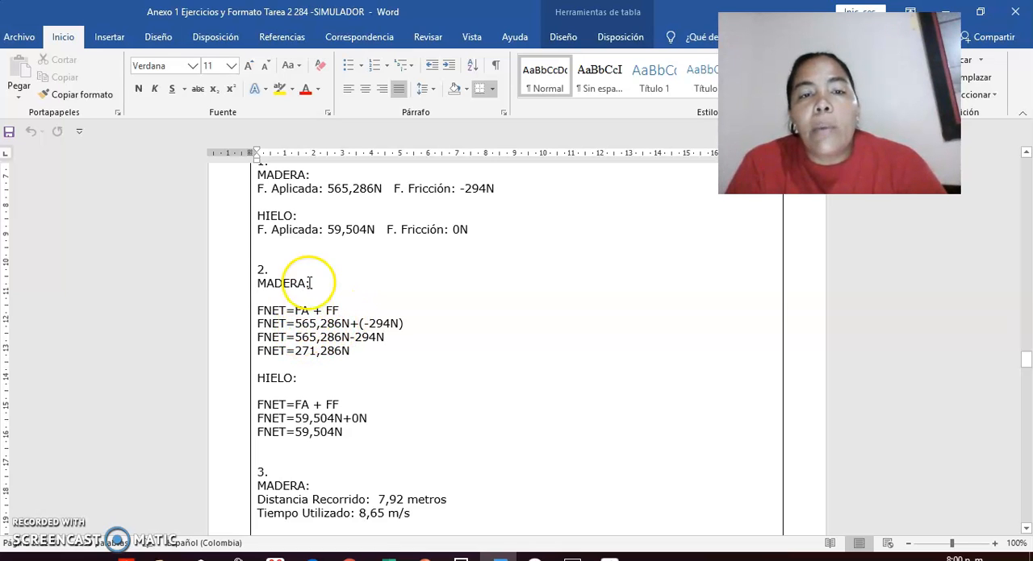
pyautogui.moveTo(326, 188); pyautogui.dragTo(382, 194)
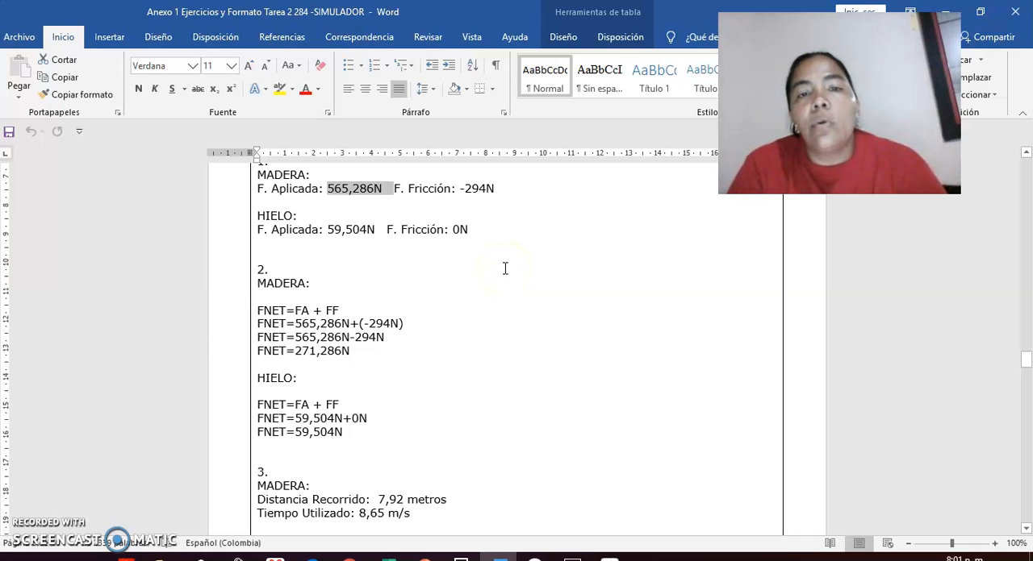
pyautogui.click(463, 192)
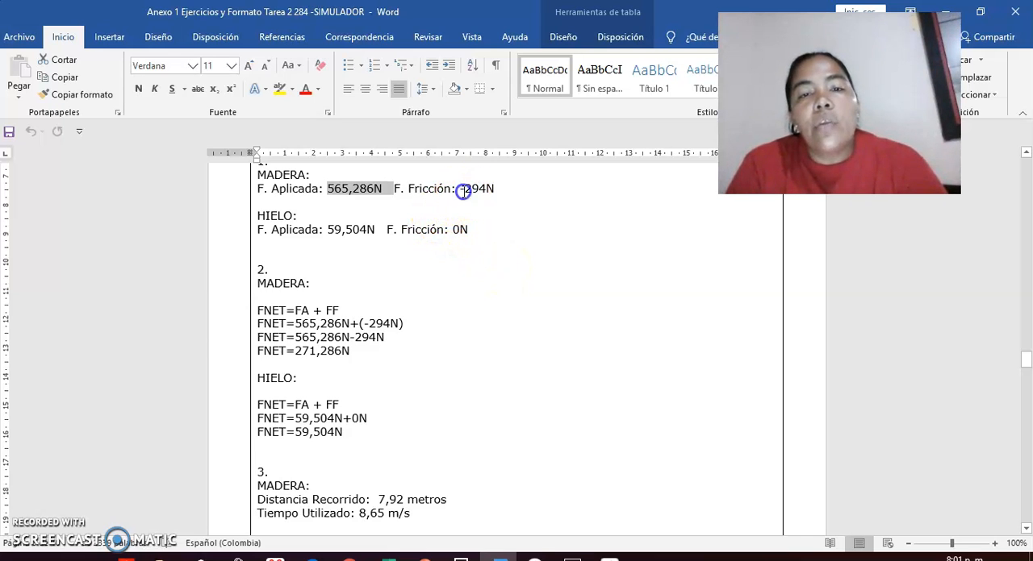
pyautogui.moveTo(463, 192); pyautogui.dragTo(490, 194)
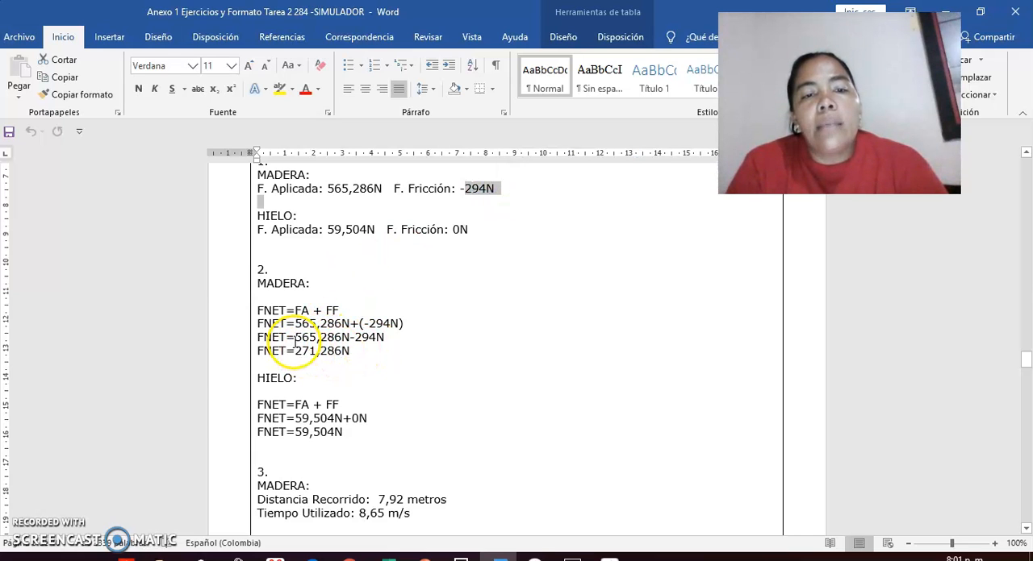
pyautogui.click(295, 339)
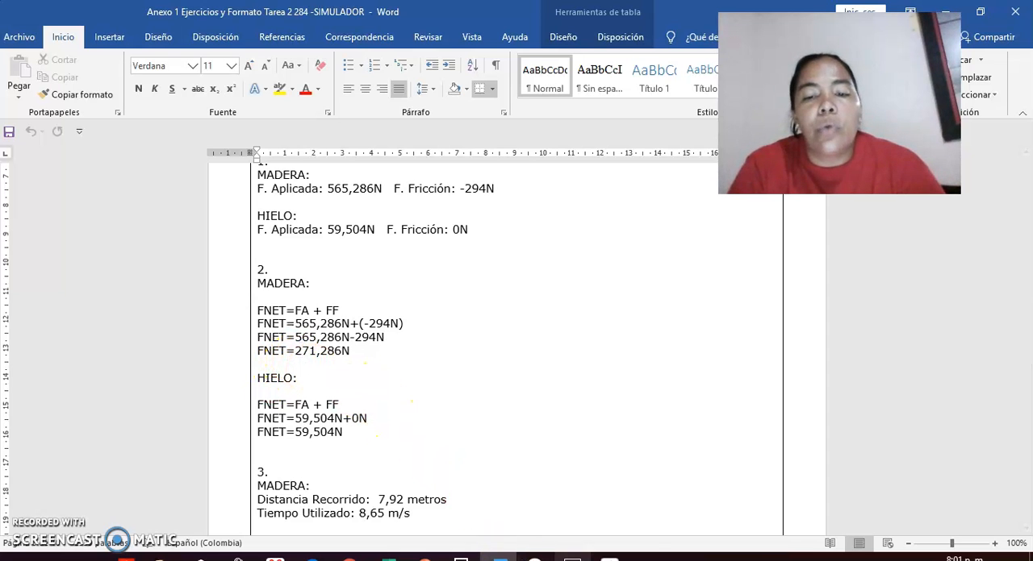
# Switch to the simulator to compare its parallel force values with the document's net force calculation, and return to Word.
pyautogui.click(609, 555)
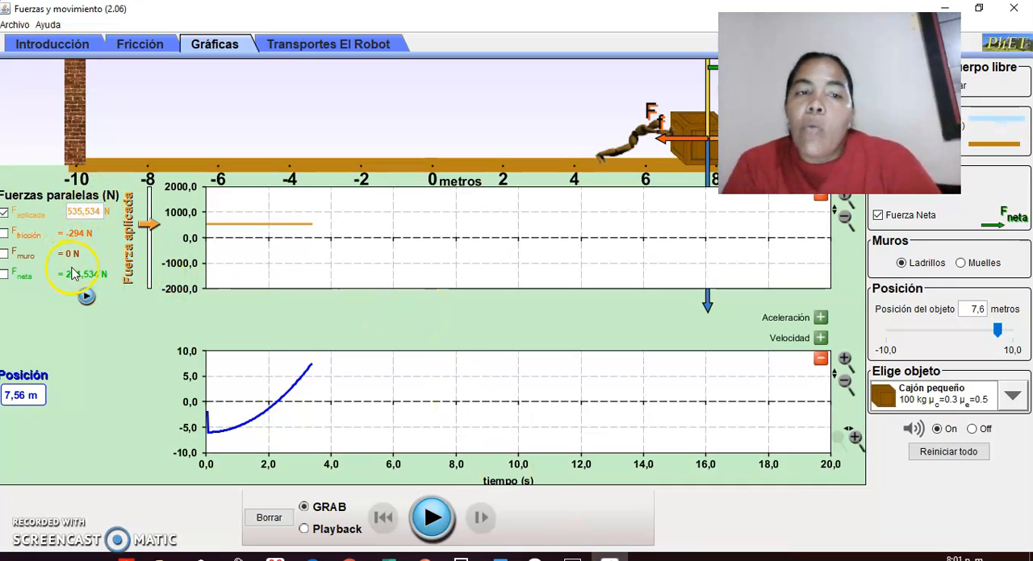
pyautogui.moveTo(572, 555)
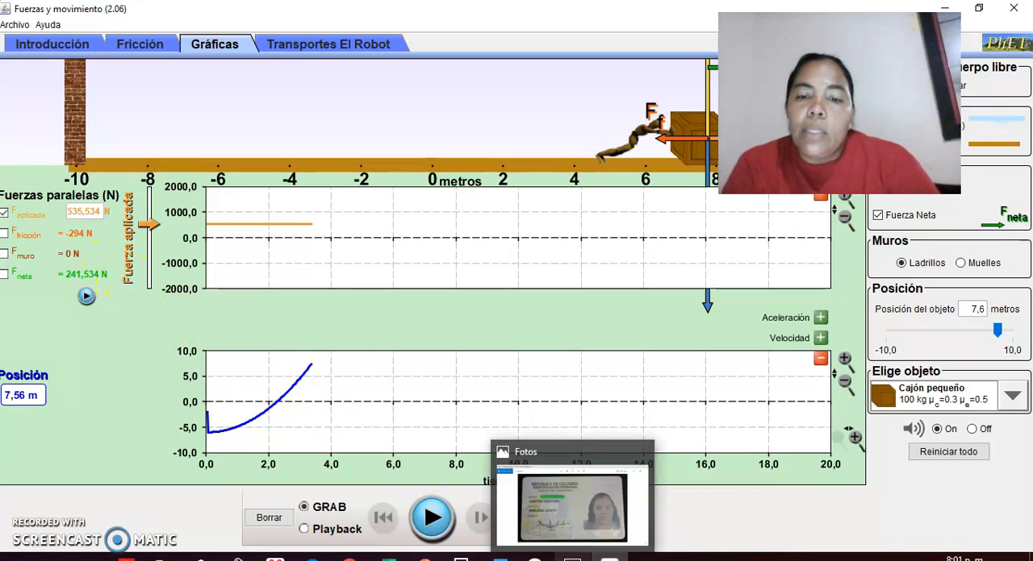
pyautogui.click(500, 555)
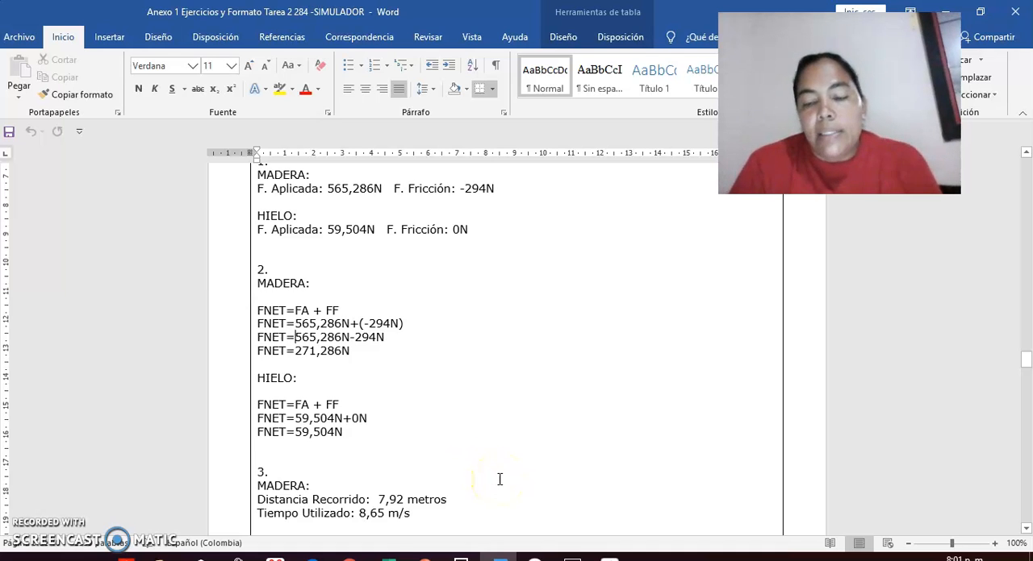
# Read the distance travelled and time used for wood and ice in answer 3.
pyautogui.press('Down')
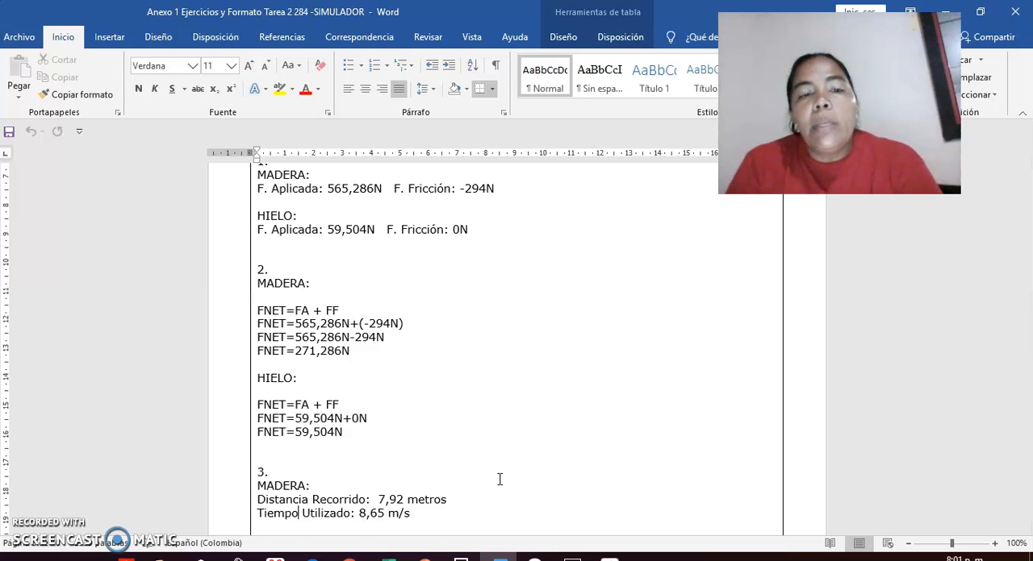
pyautogui.scroll(-6, 500, 479)
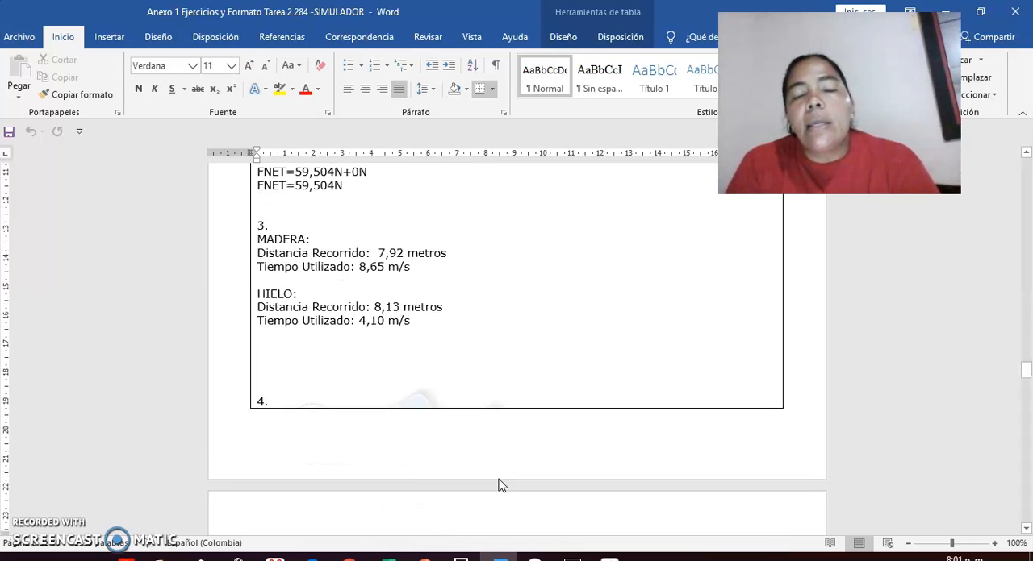
pyautogui.scroll(-7, 499, 480)
pyautogui.scroll(5, 499, 480)
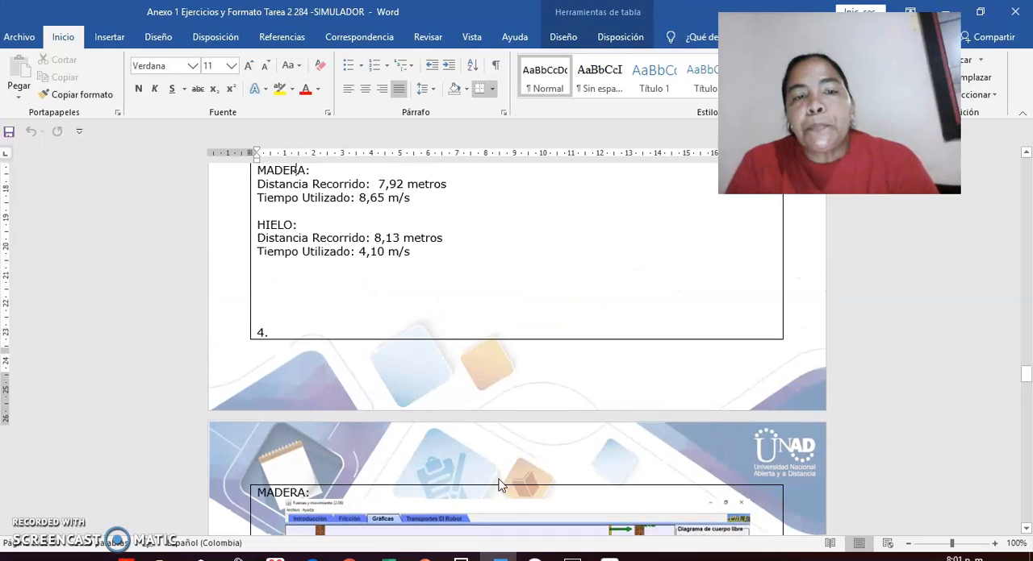
pyautogui.scroll(3, 498, 484)
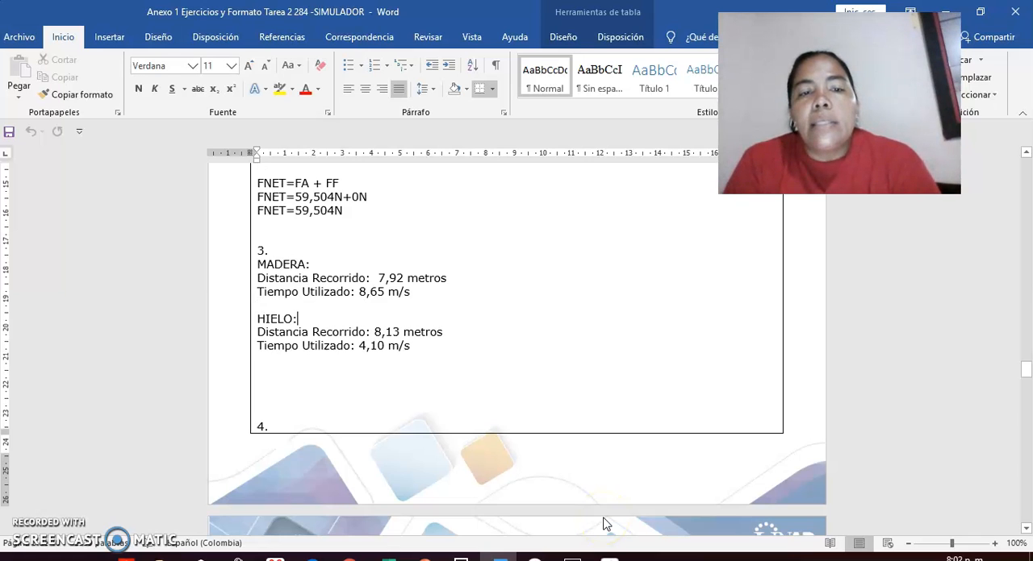
# Examine the wood velocity and position graph screenshot given as the answer to question 4.
pyautogui.scroll(-7, 605, 524)
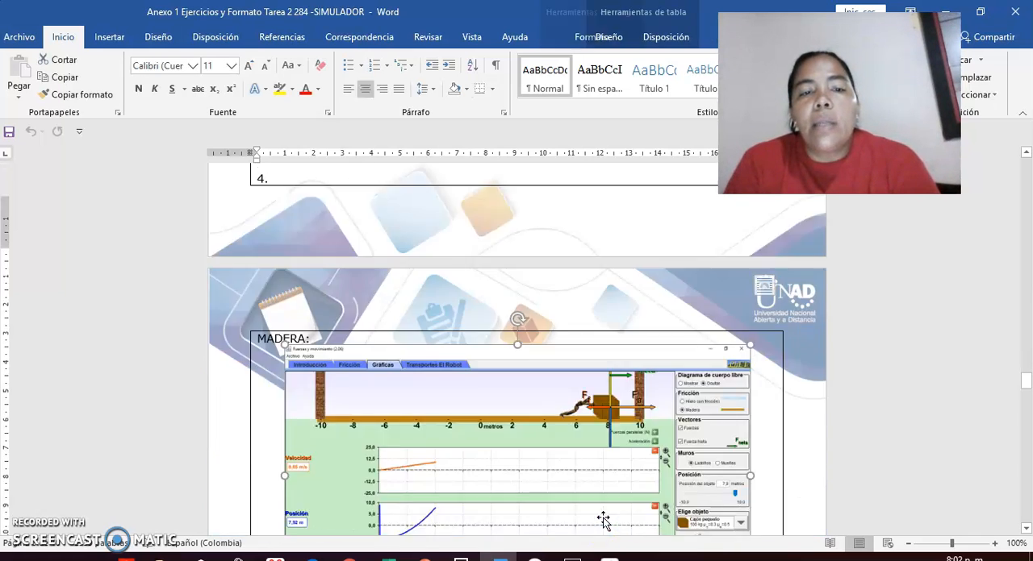
pyautogui.scroll(-6, 603, 520)
pyautogui.click(603, 520)
pyautogui.press('Up')
pyautogui.press('Up')
pyautogui.press('Up')
pyautogui.press('Up')
pyautogui.press('Up')
pyautogui.press('Up')
pyautogui.press('Up')
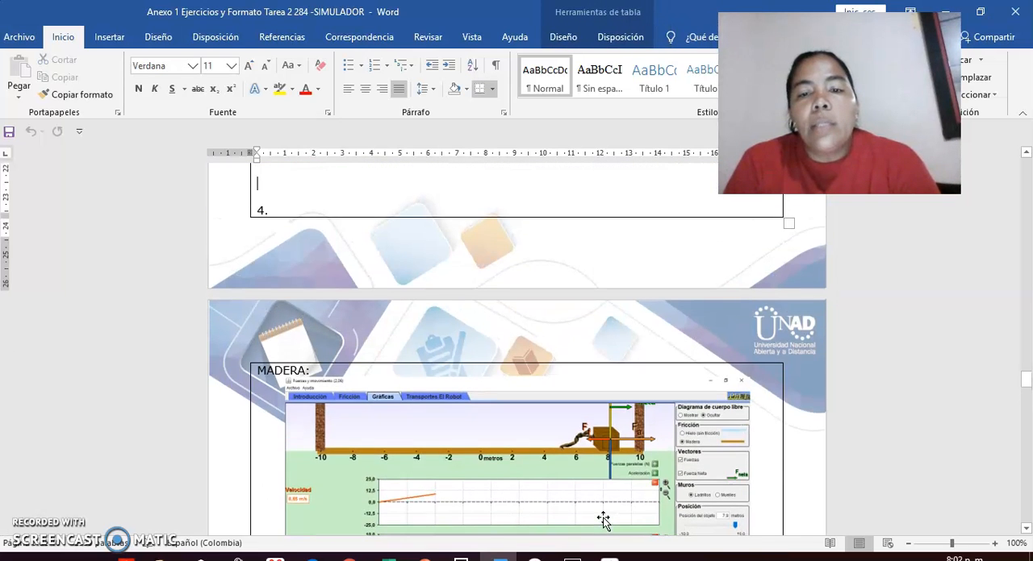
pyautogui.scroll(-3, 603, 521)
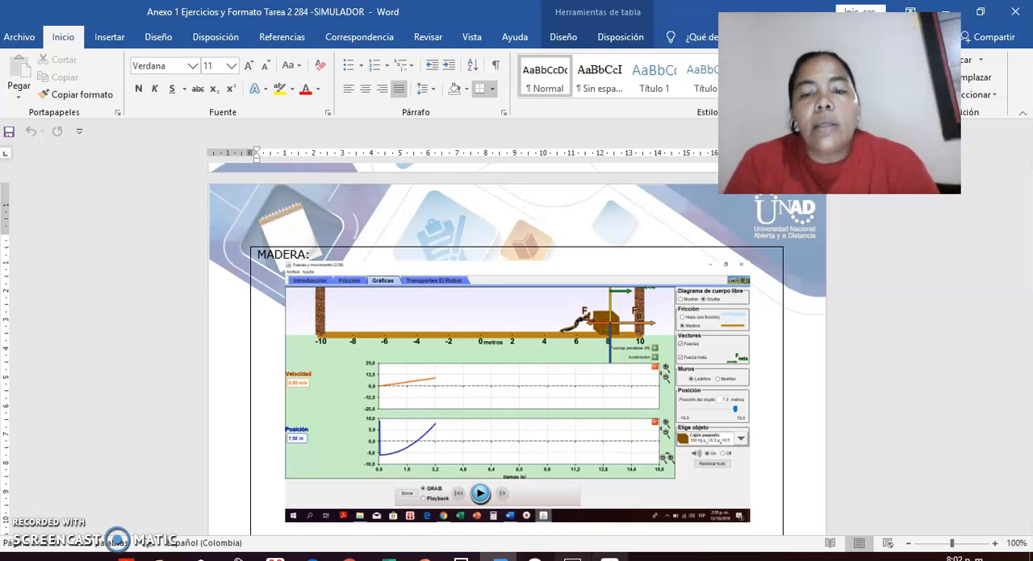
# Switch to the simulator, hide the parallel forces graph and display the velocity graph above the position graph.
pyautogui.click(572, 556)
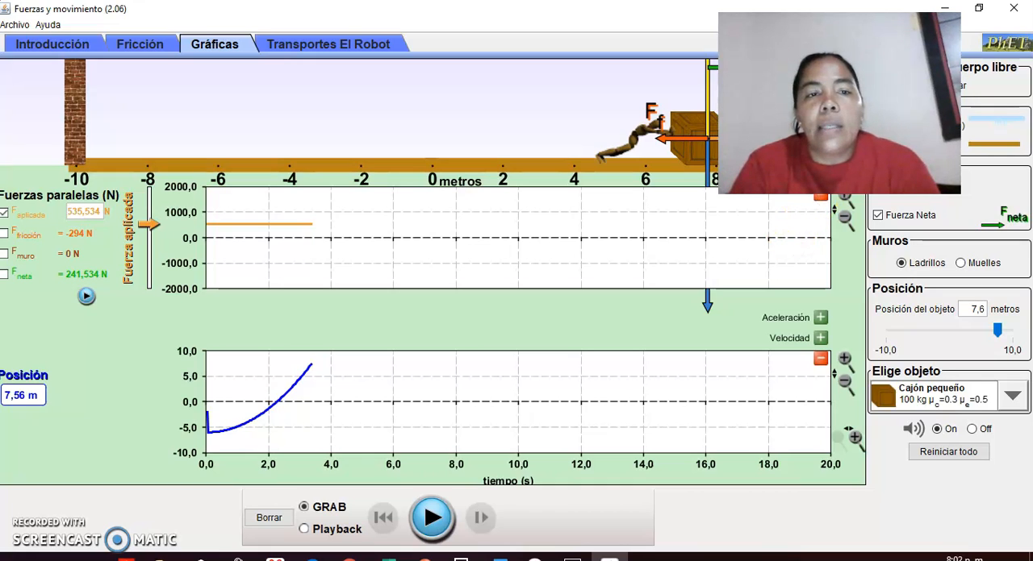
pyautogui.hotkey('alt', 'p')
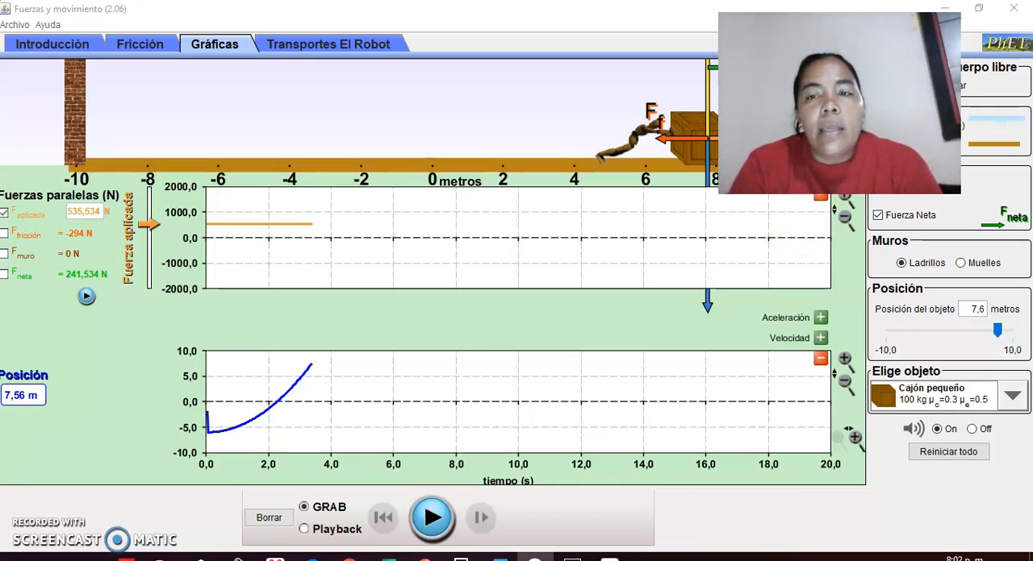
pyautogui.click(820, 196)
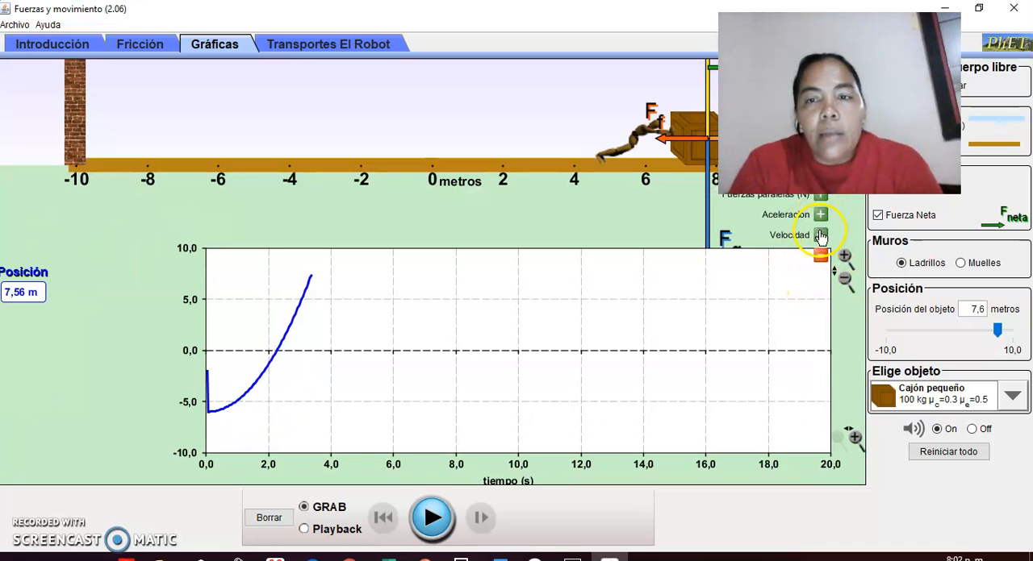
pyautogui.click(819, 237)
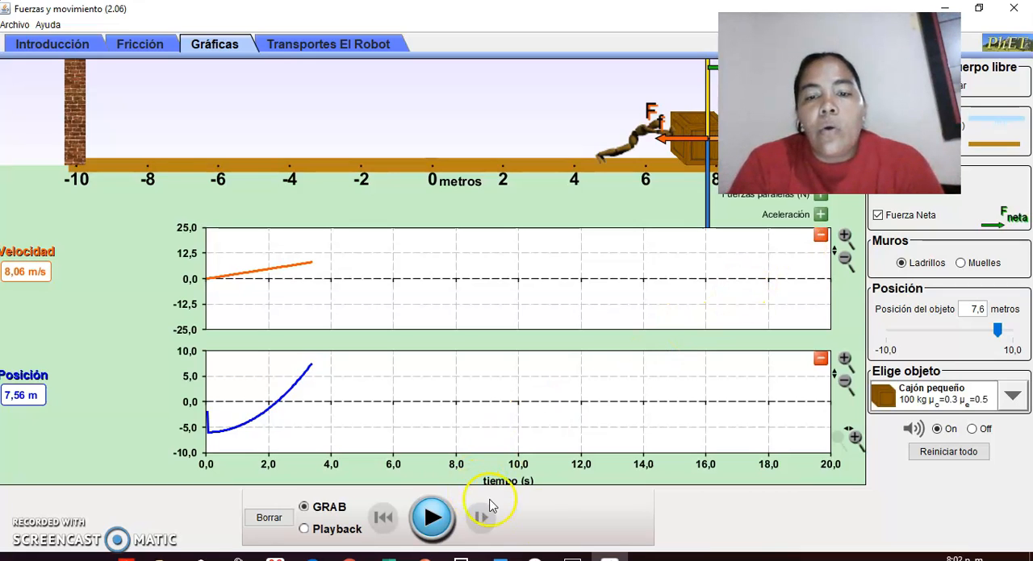
# Switch back to the Word document and examine the acceleration and position graph screenshots for wood and ice.
pyautogui.click(500, 557)
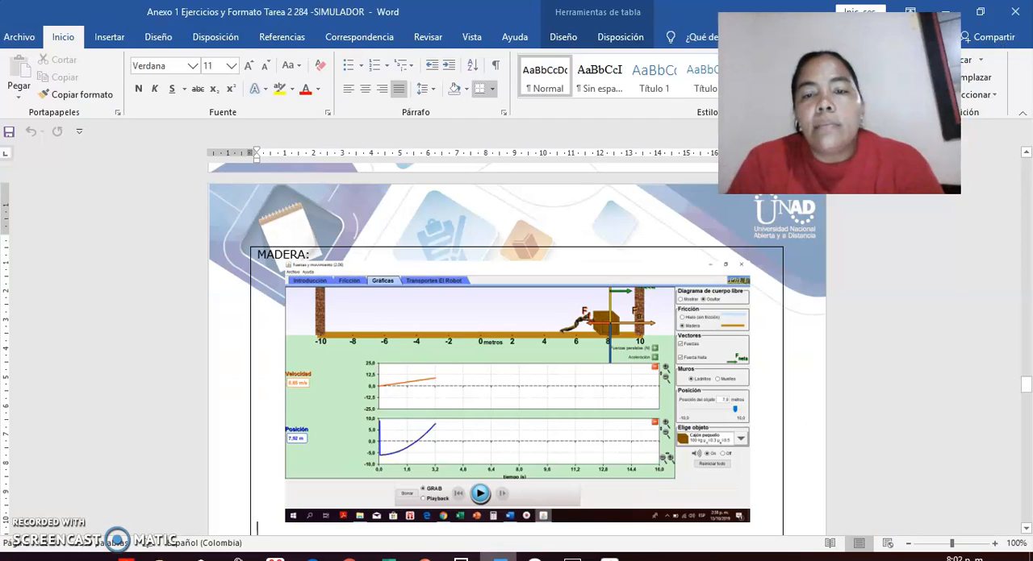
pyautogui.scroll(-5, 726, 477)
pyautogui.scroll(-10, 726, 482)
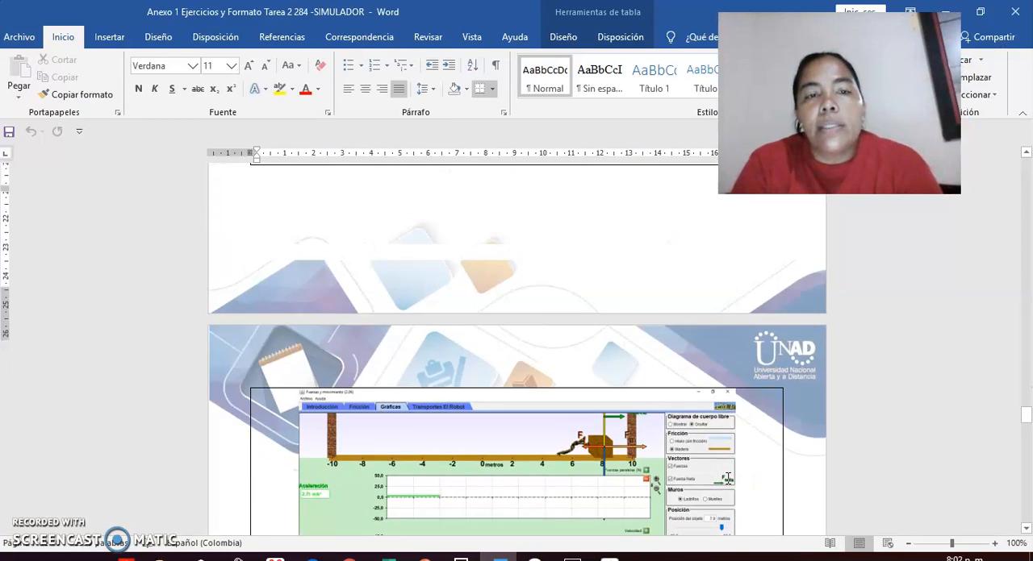
pyautogui.scroll(8, 727, 478)
pyautogui.scroll(-10, 726, 478)
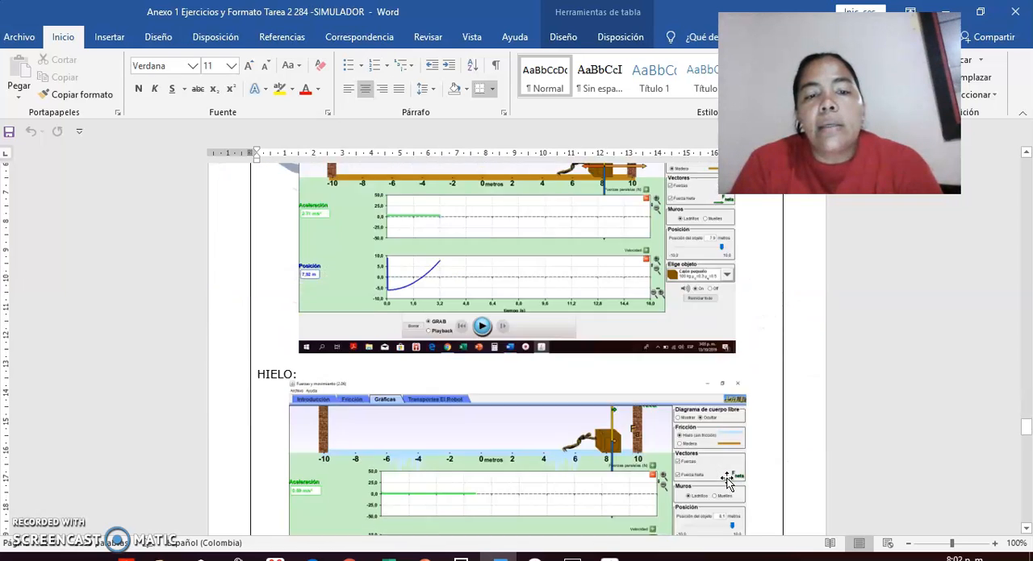
pyautogui.scroll(-3, 726, 479)
pyautogui.scroll(-1, 726, 481)
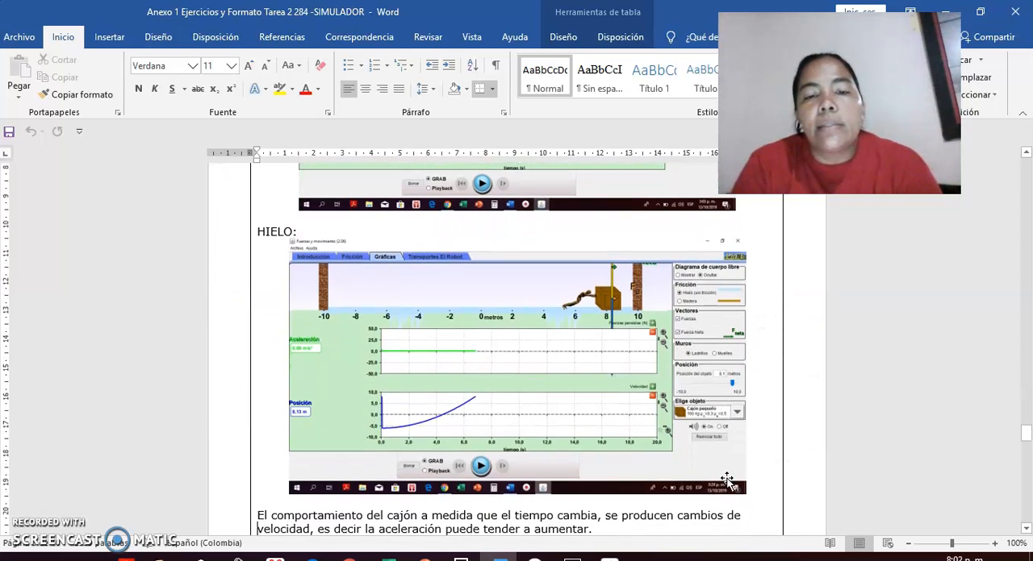
# Read the explanation of the crate's behaviour over time and the conclusions written in answer 6.
pyautogui.scroll(-1, 727, 481)
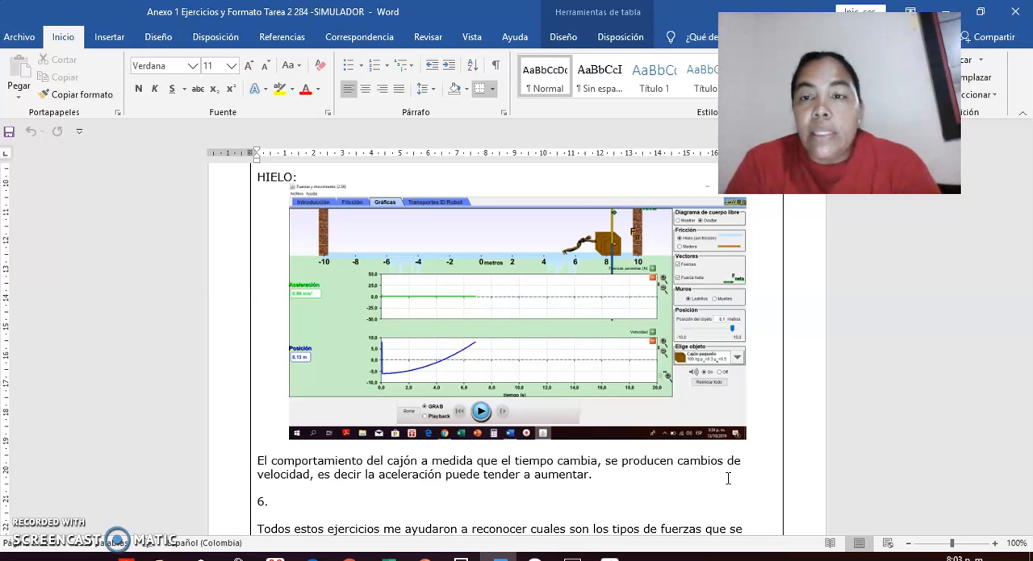
pyautogui.scroll(-1, 728, 479)
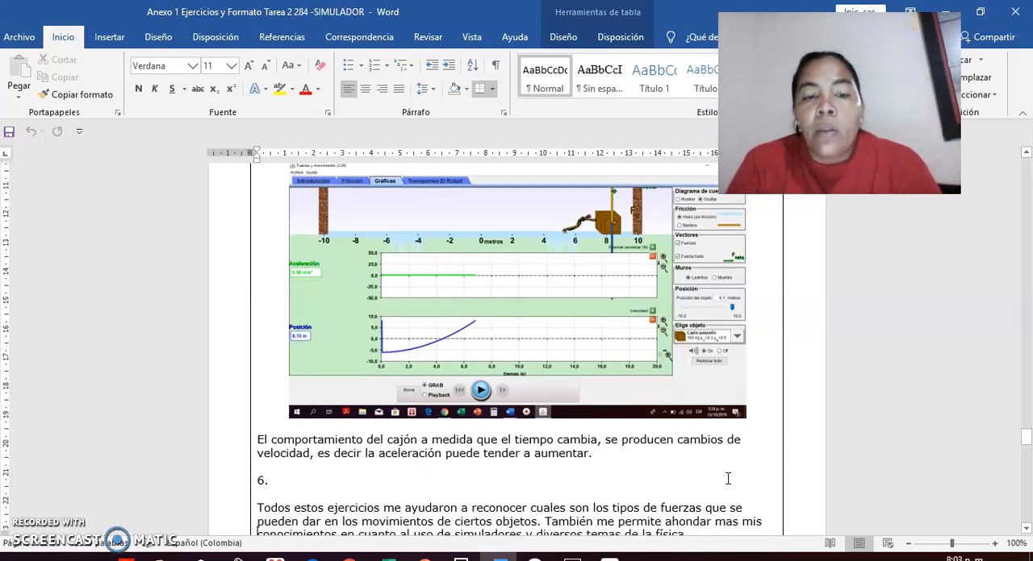
pyautogui.press('Down')
pyautogui.press('Down')
pyautogui.press('Down')
pyautogui.press('Down')
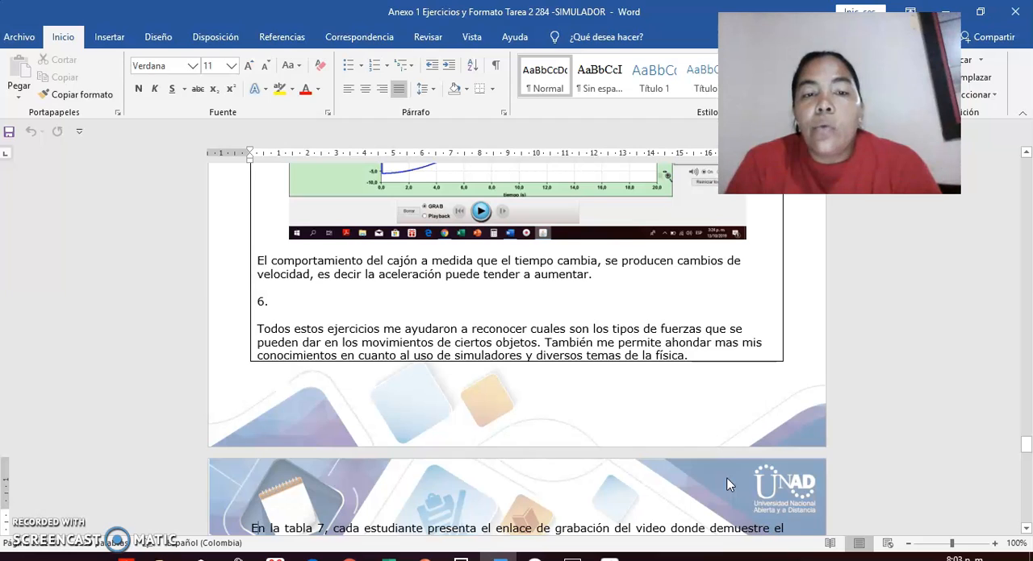